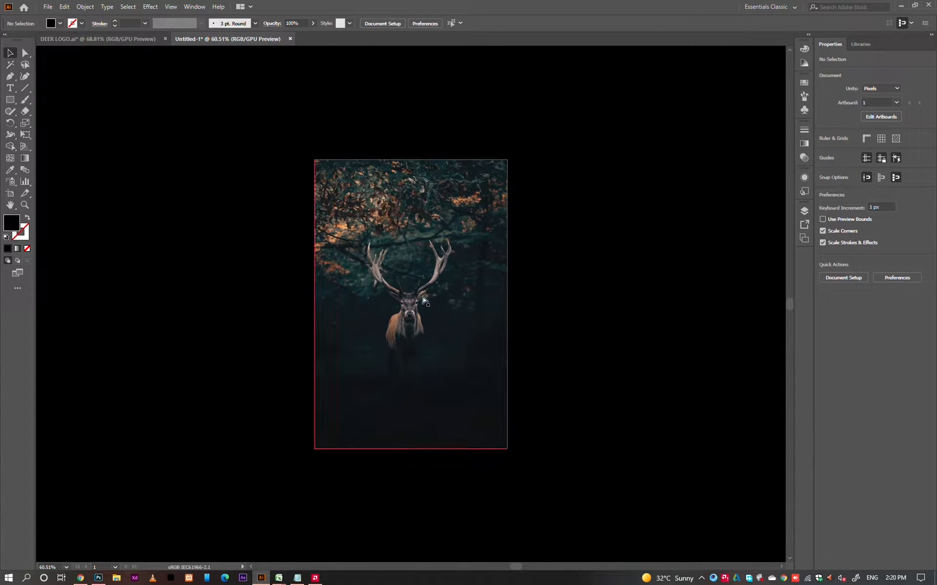
Reduce the deer photo's opacity to 65% and lock it in place.
{"action": "left_click_drag", "start_coordinate": [403, 300], "coordinate": [568, 373]}
{"action": "left_click", "coordinate": [498, 342]}
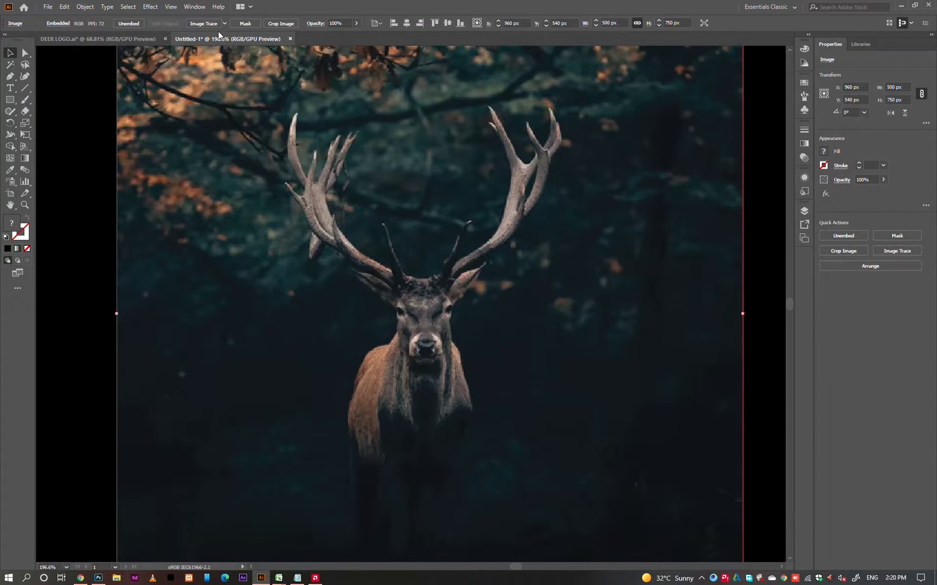
{"action": "left_click", "coordinate": [356, 22]}
{"action": "left_click_drag", "start_coordinate": [352, 35], "coordinate": [341, 37]}
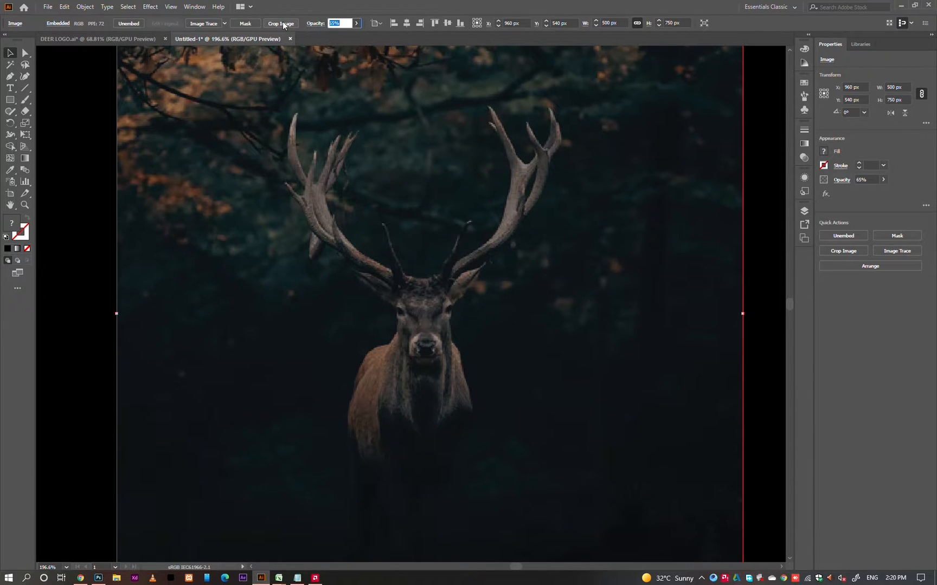
{"action": "key", "text": "Return"}
{"action": "left_click", "coordinate": [85, 7]}
{"action": "mouse_move", "coordinate": [110, 75]}
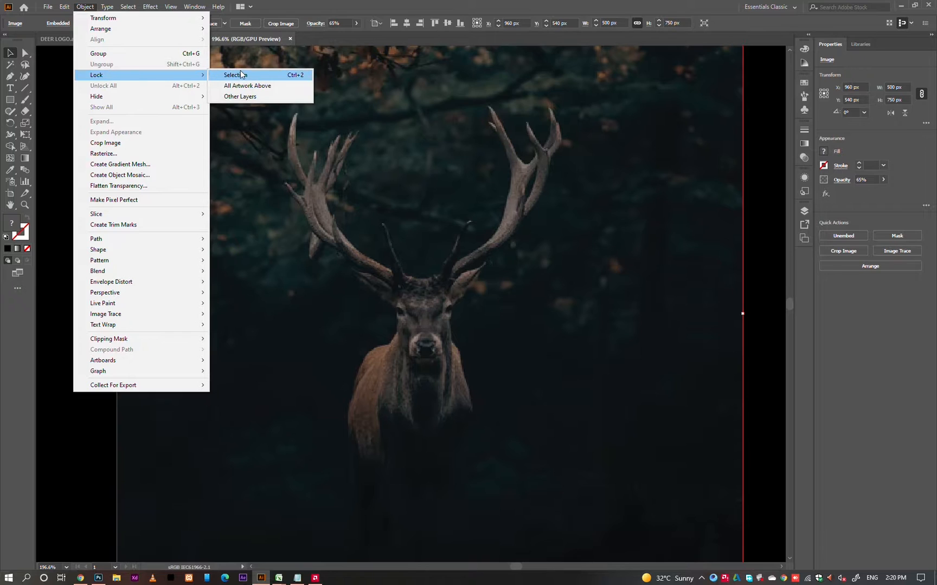
{"action": "left_click", "coordinate": [234, 74]}
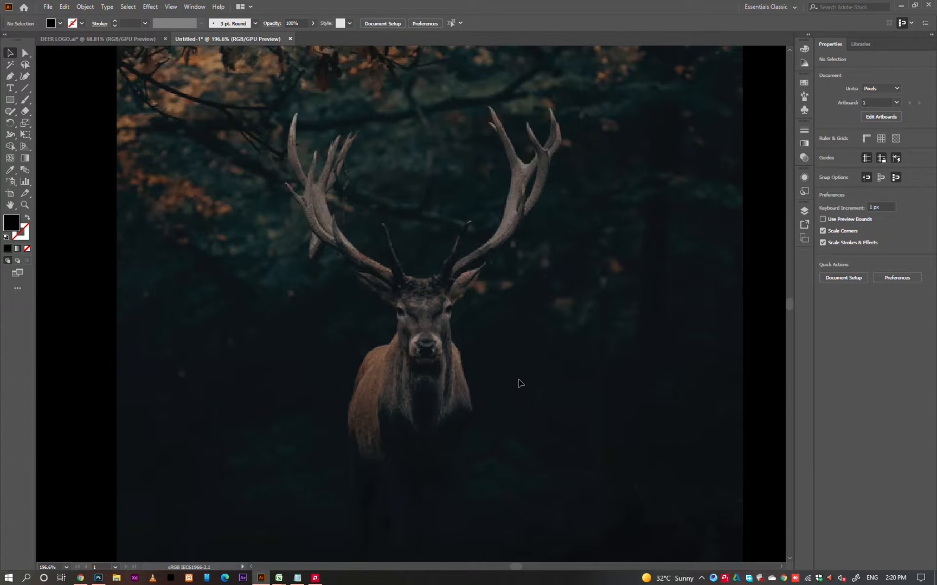
{"action": "left_click", "coordinate": [9, 77]}
{"action": "scroll", "coordinate": [431, 295], "scroll_direction": "up", "scroll_amount": 3}
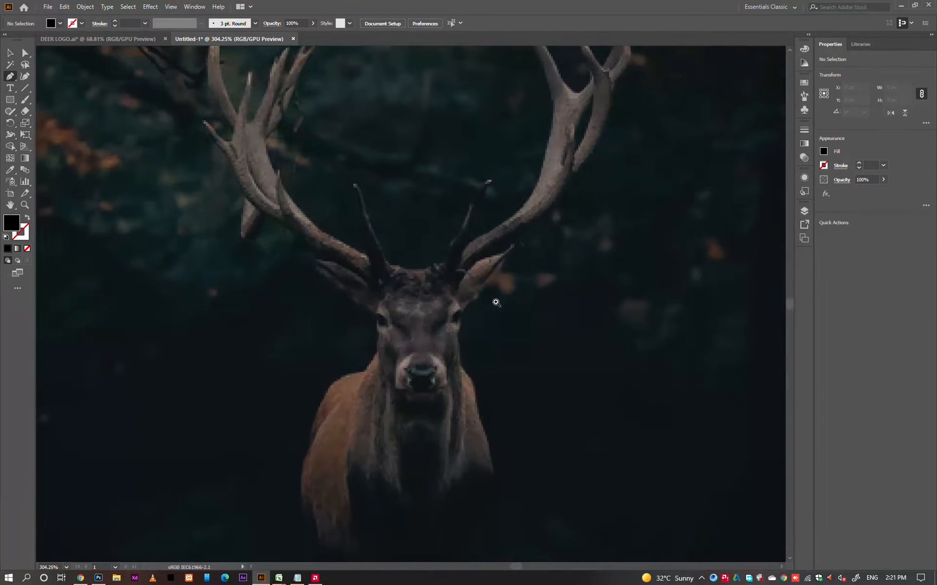
{"action": "scroll", "coordinate": [473, 292], "scroll_direction": "up", "scroll_amount": 1}
{"action": "left_click", "coordinate": [522, 238]}
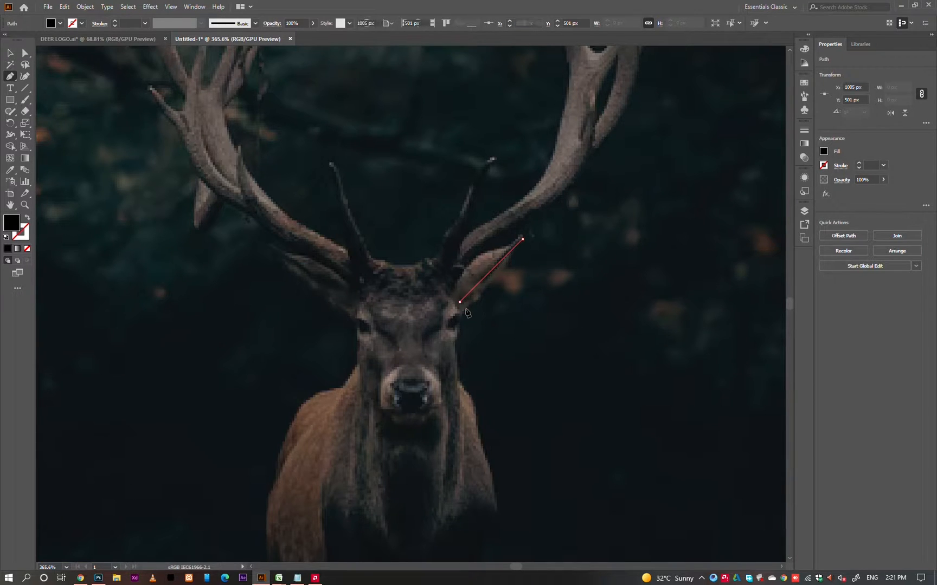
{"action": "left_click", "coordinate": [460, 302]}
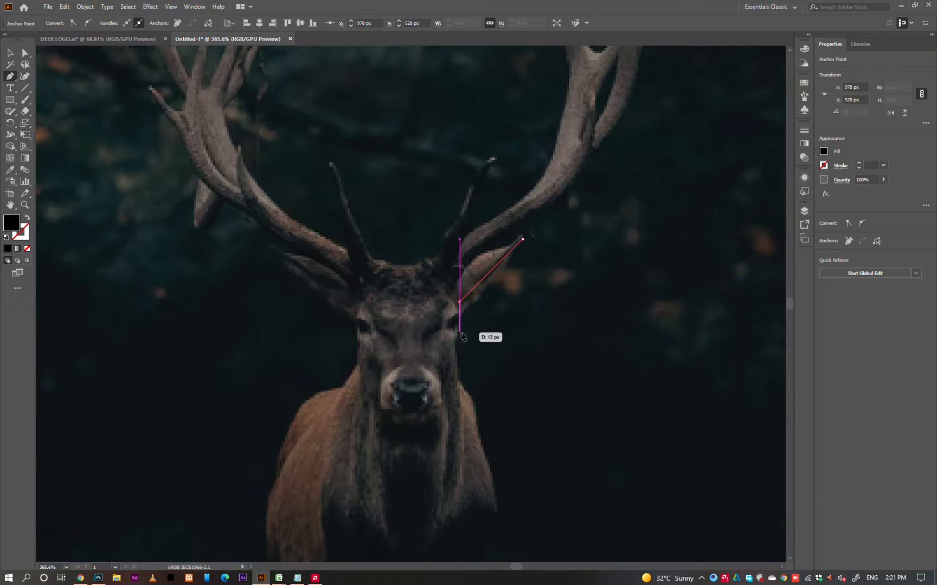
{"action": "key", "text": "ctrl+z"}
{"action": "key", "text": "ctrl+z"}
Trace half of the deer's face with an angular open Pen path about 40 by 54 px, from beside the ear to the nose.
{"action": "left_click", "coordinate": [510, 263]}
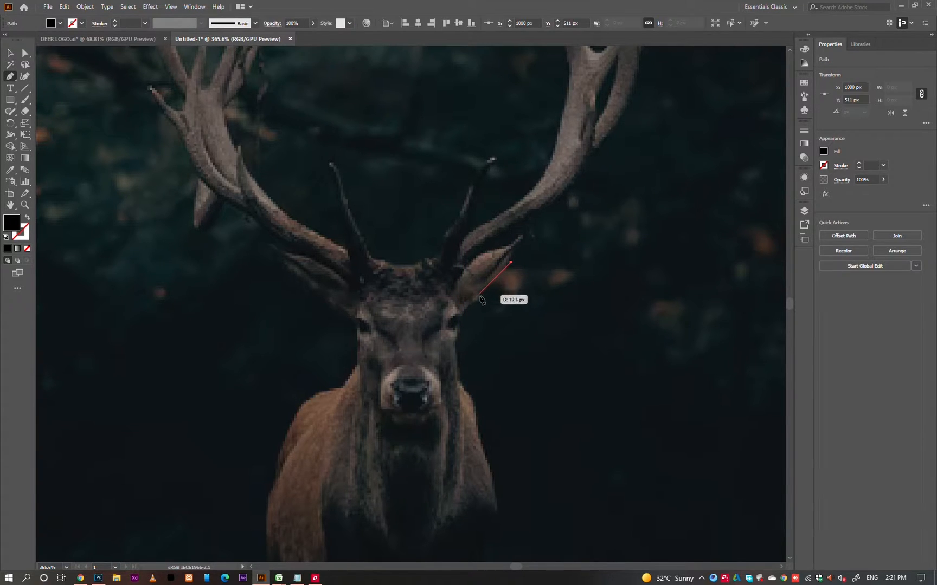
{"action": "left_click", "coordinate": [462, 310]}
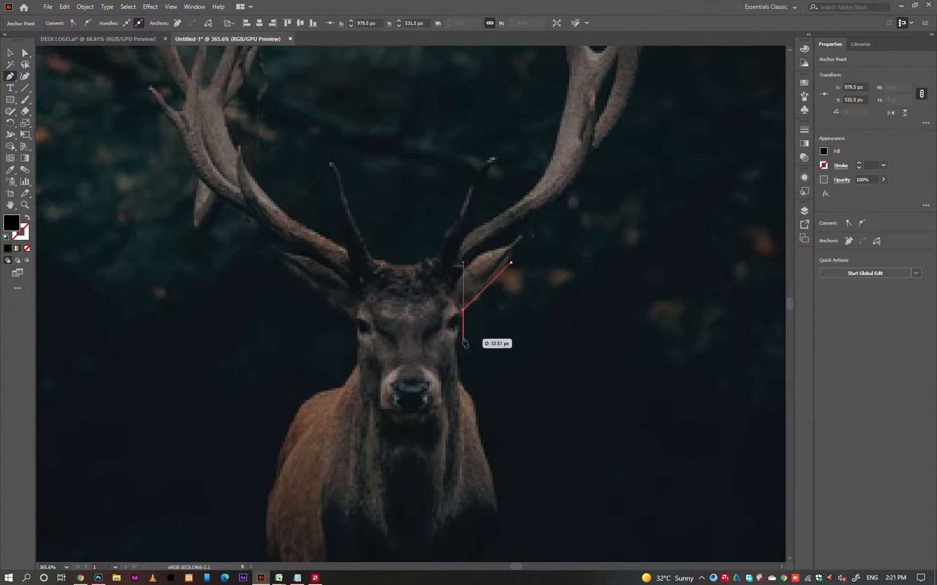
{"action": "left_click", "coordinate": [463, 330]}
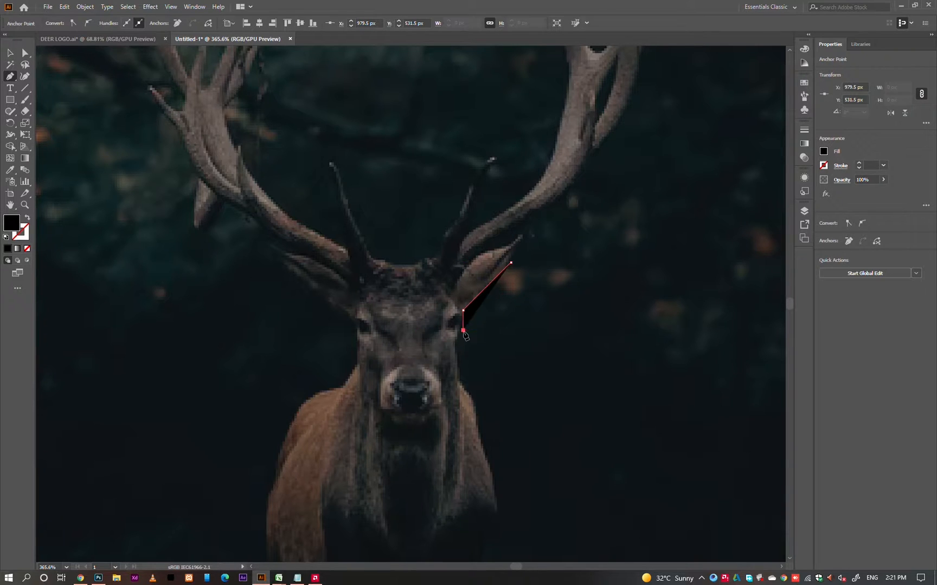
{"action": "left_click", "coordinate": [441, 351]}
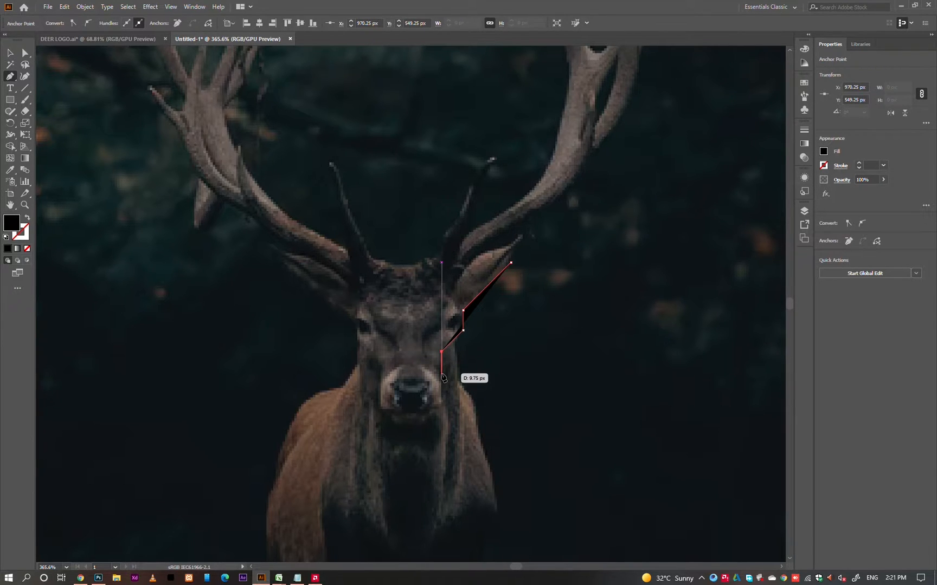
{"action": "left_click", "coordinate": [442, 374]}
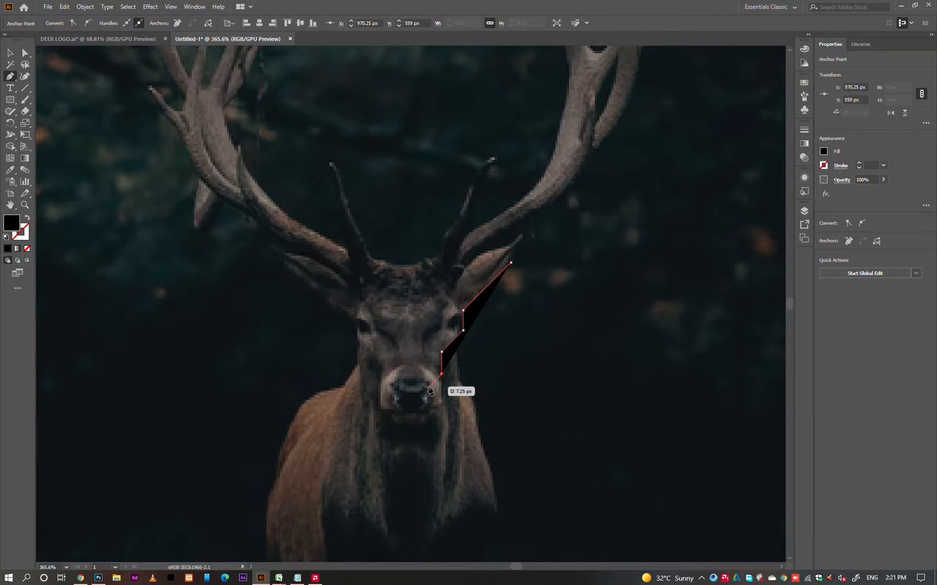
{"action": "left_click", "coordinate": [426, 388]}
{"action": "left_click", "coordinate": [417, 389]}
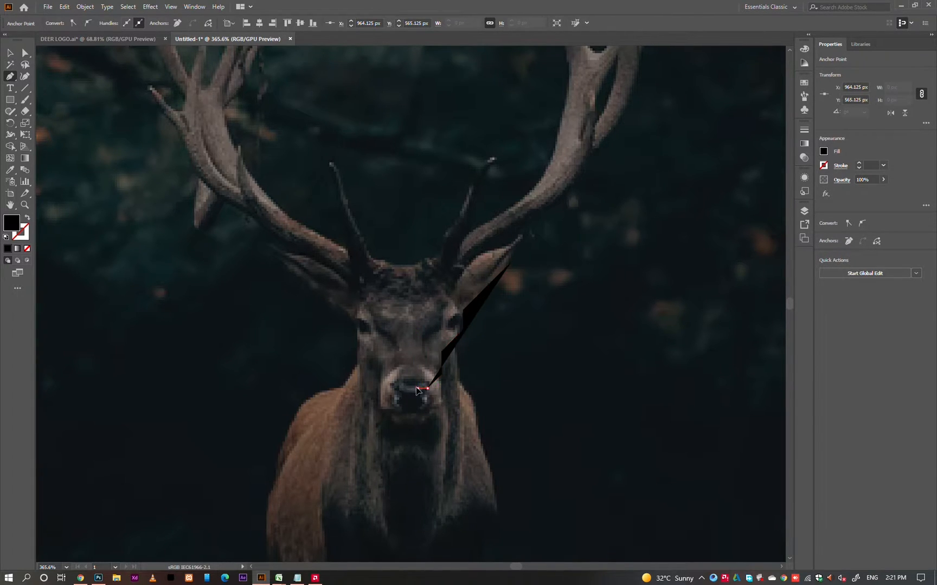
Give the traced face outline a white stroke and no fill.
{"action": "key", "text": "v"}
{"action": "left_click", "coordinate": [822, 152]}
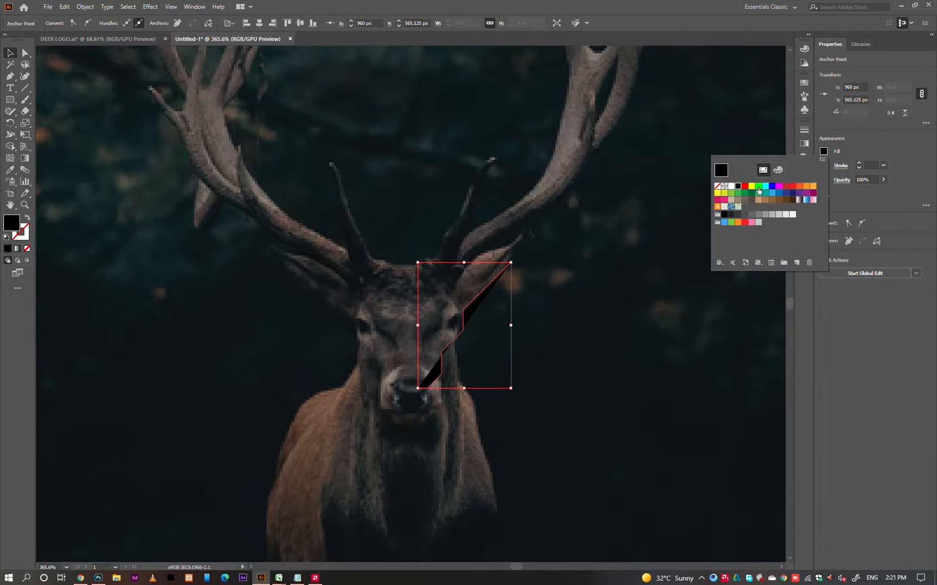
{"action": "left_click", "coordinate": [732, 187]}
{"action": "left_click", "coordinate": [534, 276]}
{"action": "key", "text": "shift+x"}
{"action": "left_click", "coordinate": [519, 293]}
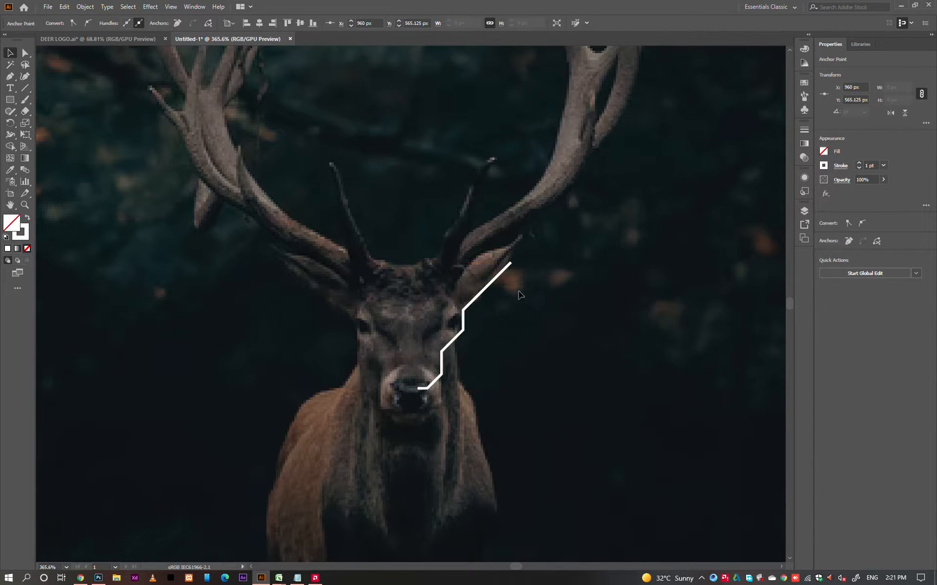
Move the face outline down and slightly left so its centre sits at X 978 px, Y 548.063 px.
{"action": "left_click_drag", "start_coordinate": [519, 293], "coordinate": [422, 312]}
{"action": "key", "text": "Left"}
{"action": "key", "text": "Left"}
{"action": "key", "text": "Down"}
{"action": "key", "text": "Down"}
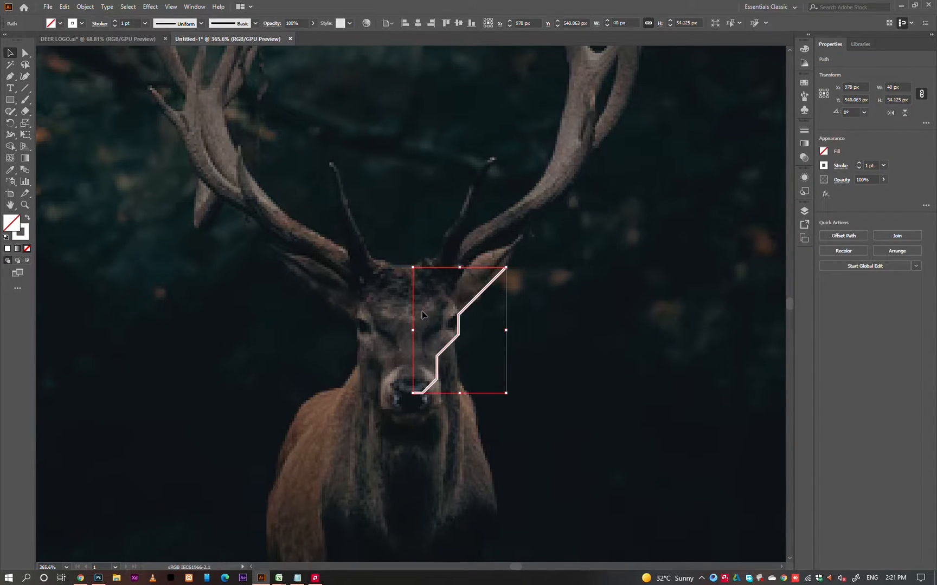
{"action": "key", "text": "Down"}
{"action": "key", "text": "Down"}
{"action": "key", "text": "Down"}
{"action": "key", "text": "Down"}
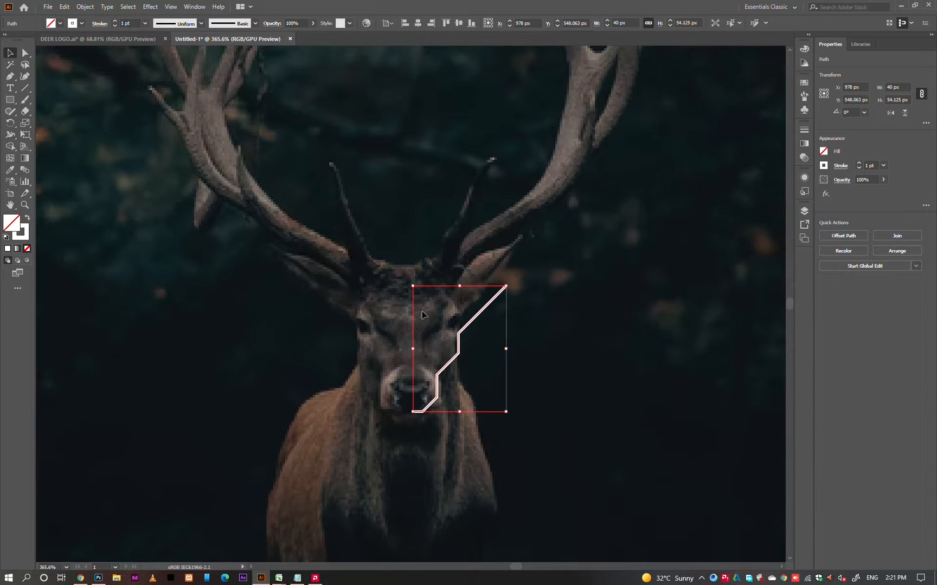
{"action": "left_click", "coordinate": [539, 306]}
{"action": "scroll", "coordinate": [490, 312], "scroll_direction": "up", "scroll_amount": 2}
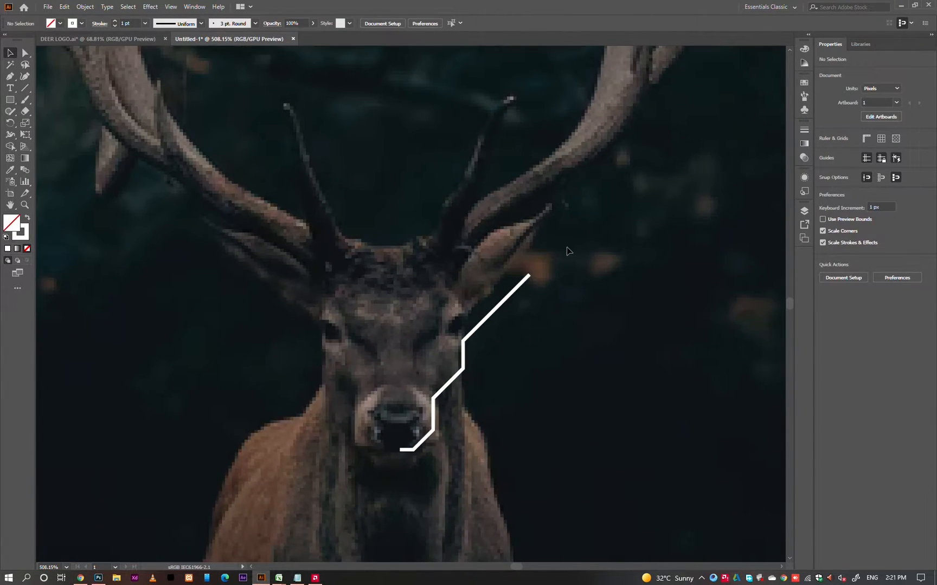
{"action": "left_click_drag", "start_coordinate": [549, 263], "coordinate": [473, 313]}
{"action": "left_click", "coordinate": [512, 333]}
{"action": "key", "text": "o"}
{"action": "left_click", "coordinate": [503, 403], "text": "ctrl"}
Draw the nose half above the outline's lower end with the Pen tool: a short vertical, a horizontal and an upward diagonal segment.
{"action": "left_click_drag", "start_coordinate": [421, 444], "coordinate": [452, 447]}
{"action": "key", "text": "p"}
{"action": "left_click", "coordinate": [386, 433]}
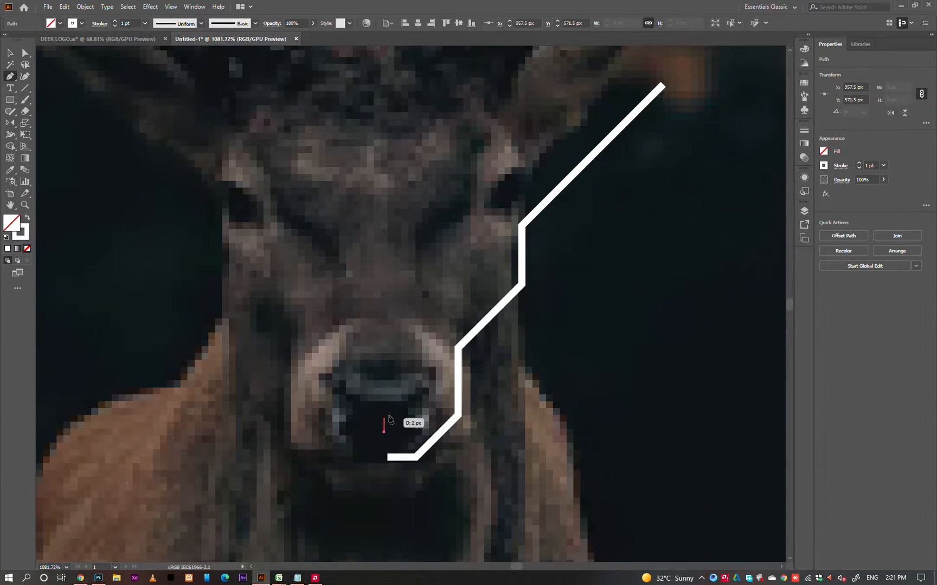
{"action": "left_click", "coordinate": [385, 412]}
{"action": "left_click", "coordinate": [393, 415], "text": "ctrl"}
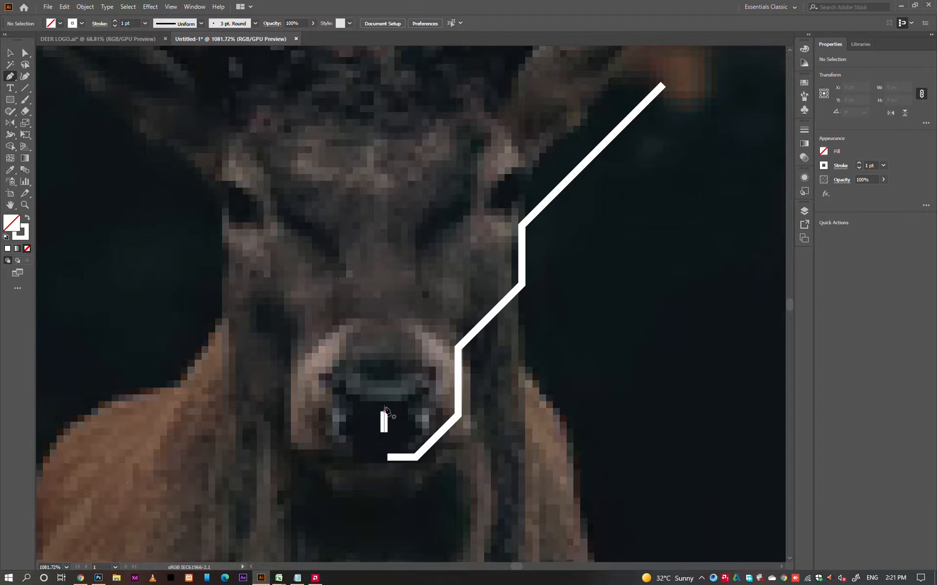
{"action": "left_click", "coordinate": [384, 412]}
{"action": "left_click", "coordinate": [403, 412]}
{"action": "left_click", "coordinate": [430, 388]}
{"action": "left_click", "coordinate": [542, 403], "text": "ctrl"}
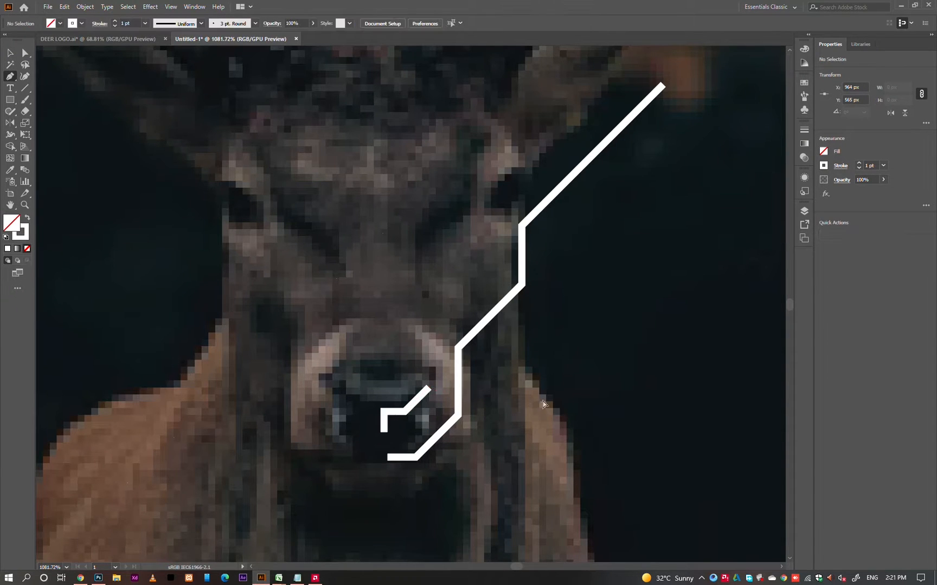
{"action": "left_click_drag", "start_coordinate": [543, 404], "coordinate": [422, 420]}
{"action": "key", "text": "v"}
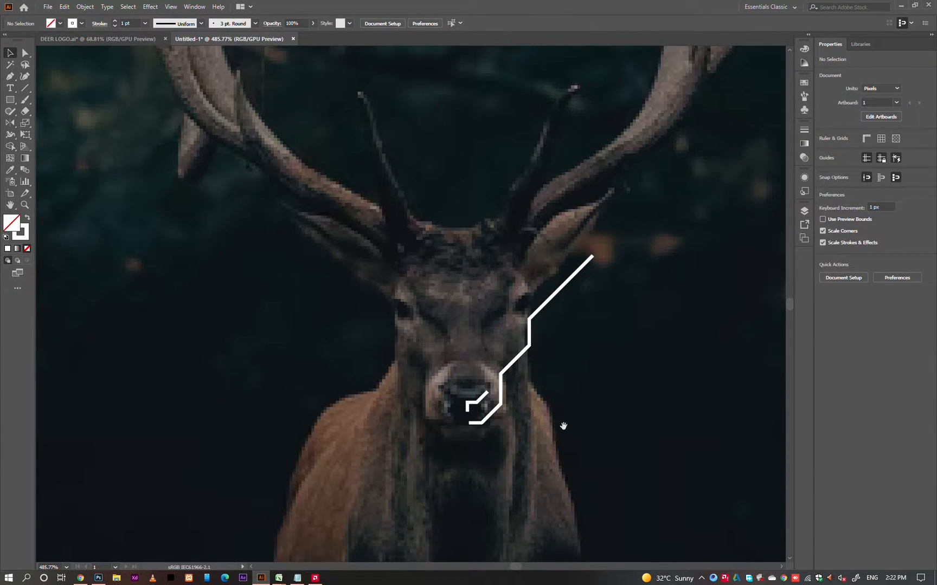
Shorten the nose line's diagonal segment by moving its outer end point inward.
{"action": "left_click_drag", "start_coordinate": [512, 411], "coordinate": [565, 412]}
{"action": "key", "text": "a"}
{"action": "left_click_drag", "start_coordinate": [477, 393], "coordinate": [558, 384]}
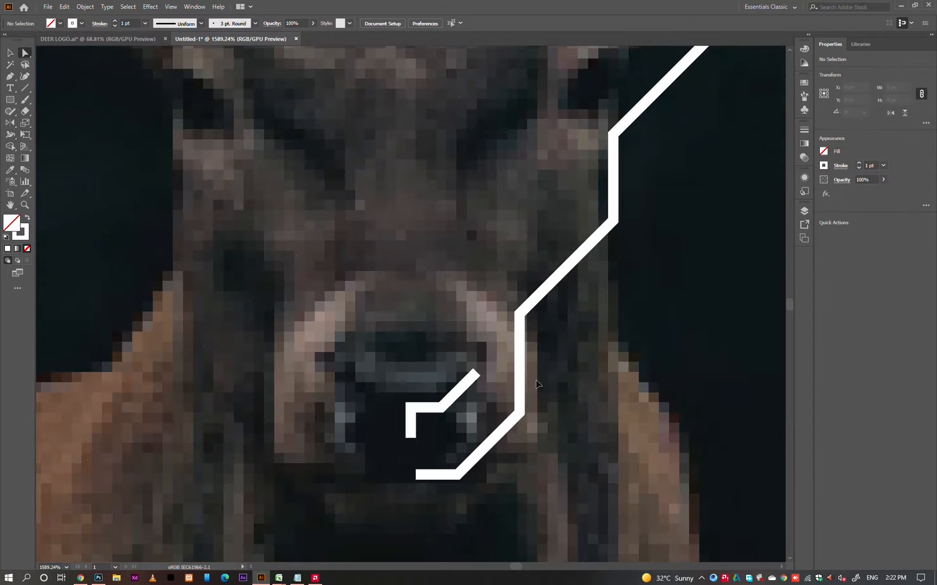
{"action": "left_click_drag", "start_coordinate": [466, 382], "coordinate": [360, 416]}
{"action": "left_click", "coordinate": [476, 361]}
{"action": "key", "text": "v"}
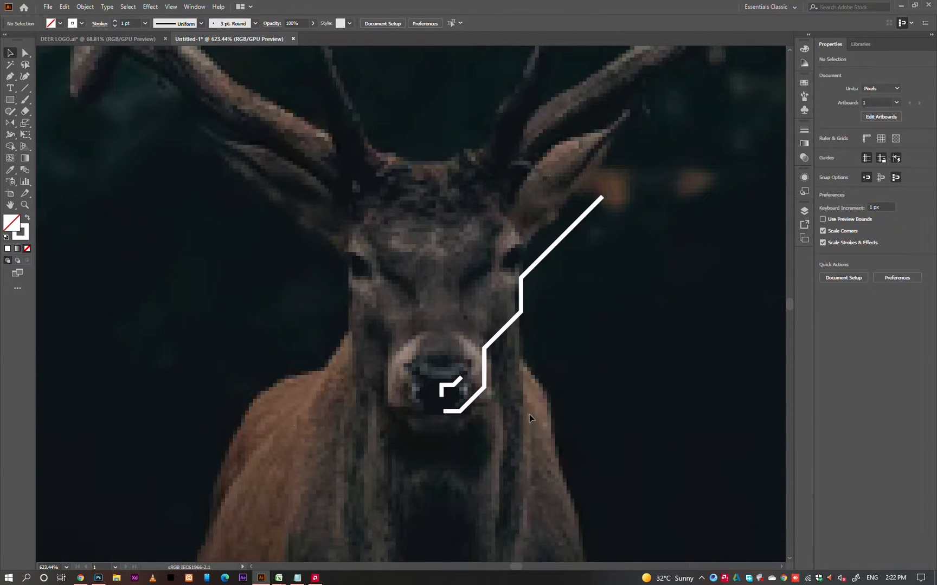
Extend the face outline from its ear tip with a horizontal segment inward and a parallel diagonal down to the eye to form the ear.
{"action": "scroll", "coordinate": [623, 147], "scroll_direction": "up", "scroll_amount": 1}
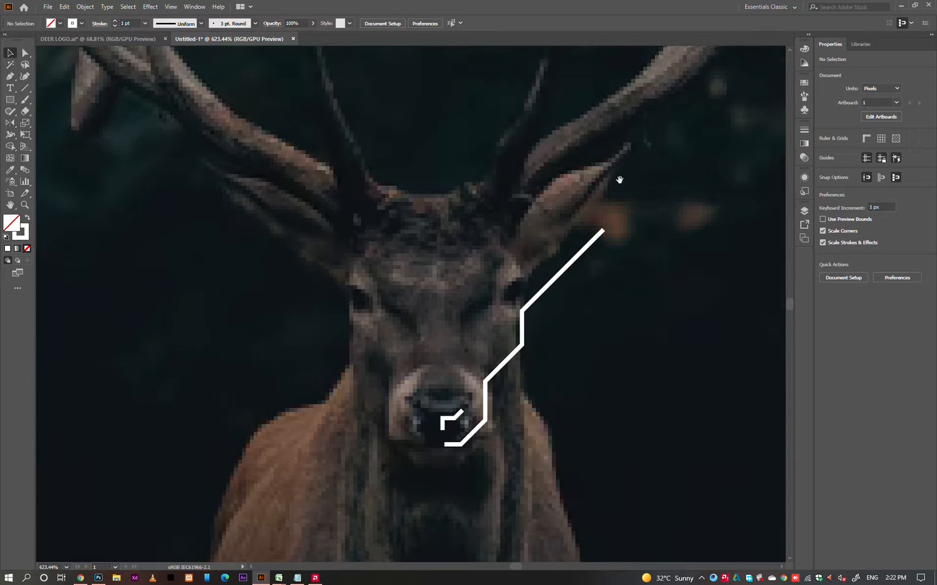
{"action": "key", "text": "p"}
{"action": "left_click_drag", "start_coordinate": [603, 230], "coordinate": [581, 233]}
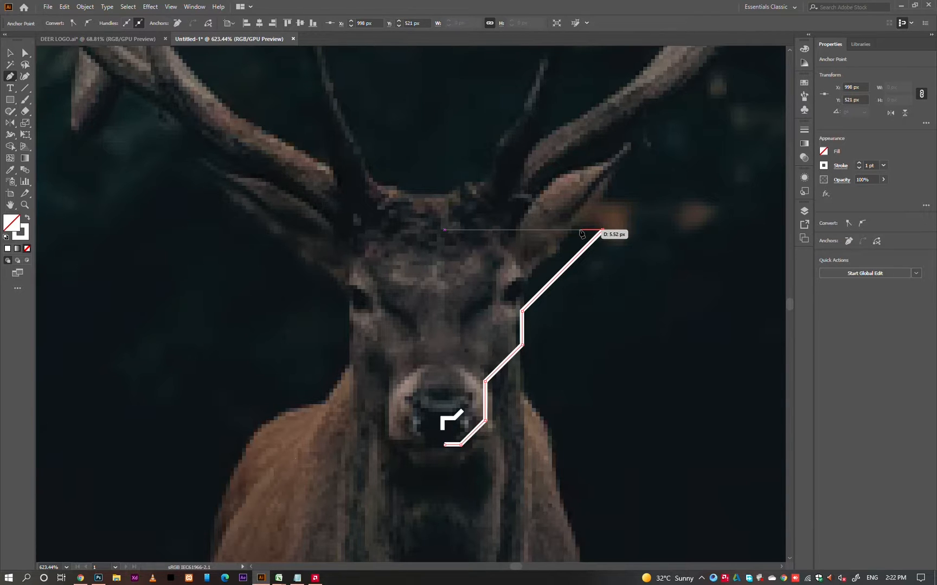
{"action": "left_click_drag", "start_coordinate": [581, 234], "coordinate": [503, 283]}
{"action": "left_click", "coordinate": [606, 282], "text": "ctrl"}
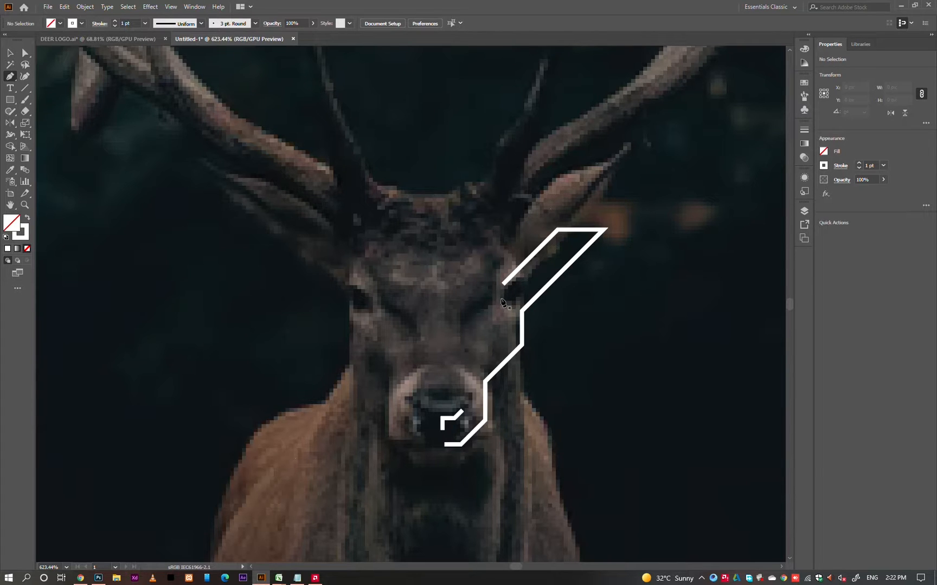
Draw a vertical-diagonal-vertical eye line about 4 px wide and 10 px tall just below the ear's inner end.
{"action": "left_click", "coordinate": [502, 302]}
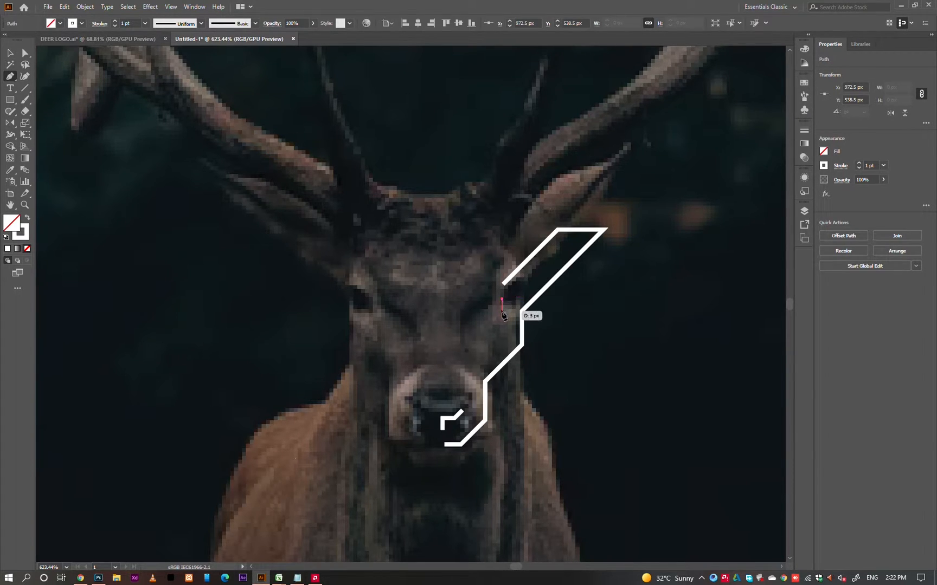
{"action": "left_click", "coordinate": [502, 311]}
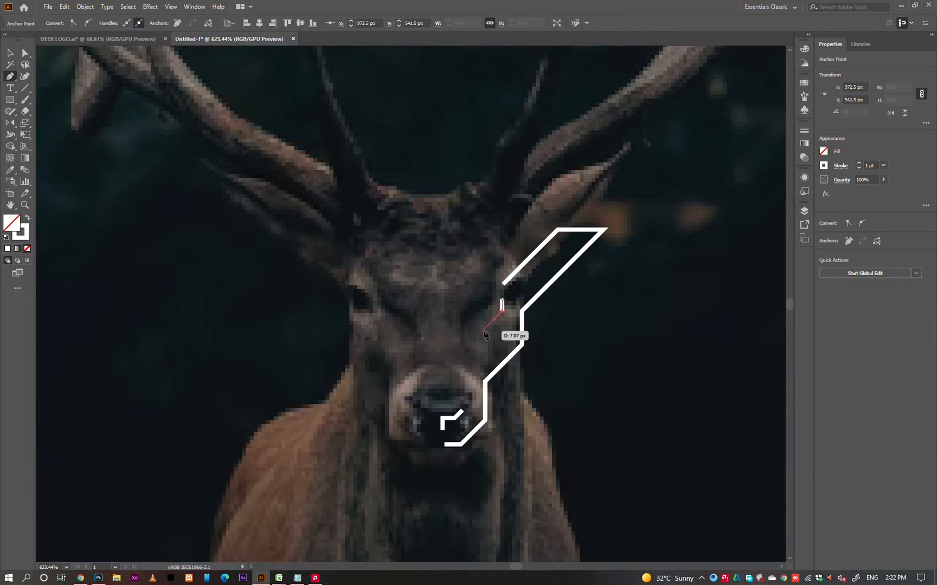
{"action": "left_click", "coordinate": [486, 327]}
{"action": "left_click", "coordinate": [486, 339]}
{"action": "key", "text": "v"}
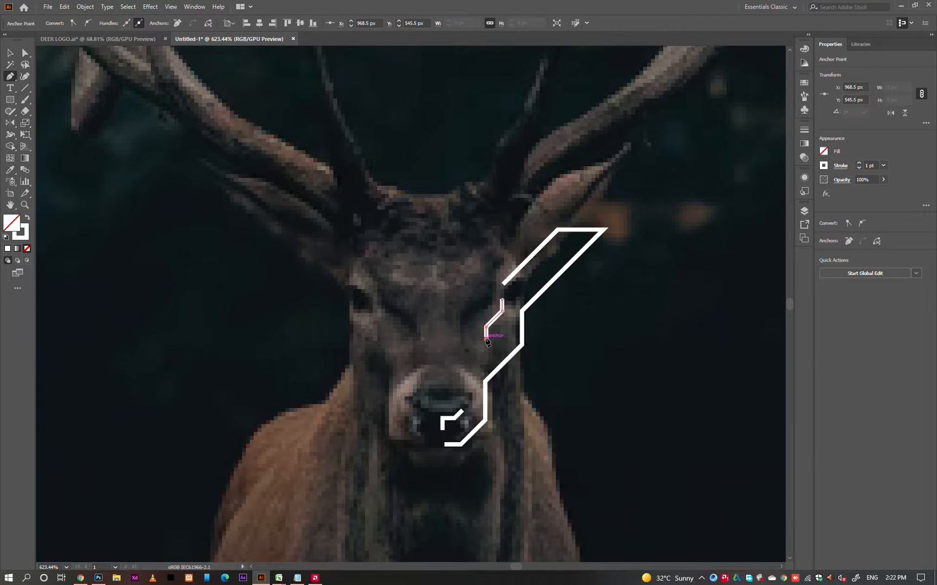
{"action": "left_click", "coordinate": [587, 344]}
Move the eye line inward across the face, above the outer end of the nose line.
{"action": "left_click_drag", "start_coordinate": [470, 300], "coordinate": [507, 333]}
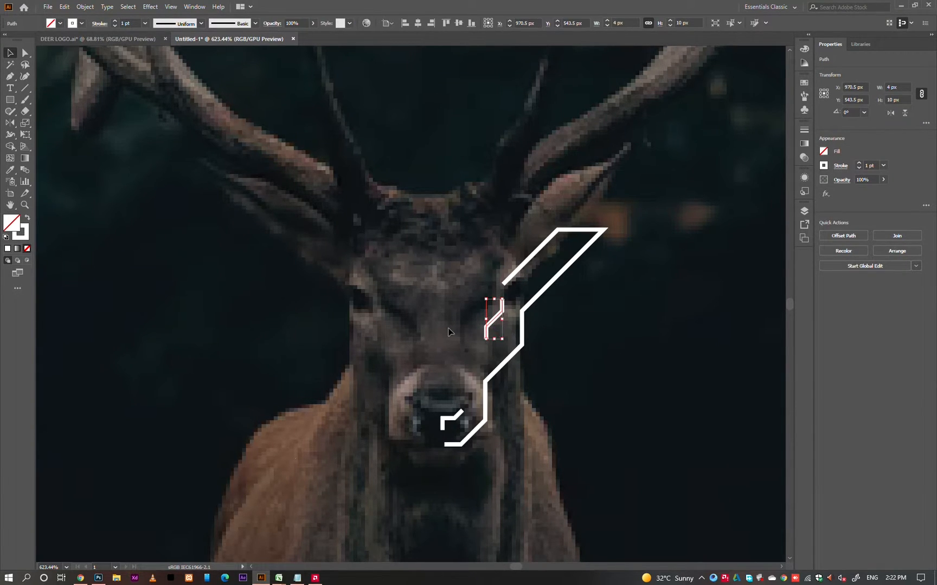
{"action": "double_click", "coordinate": [503, 334]}
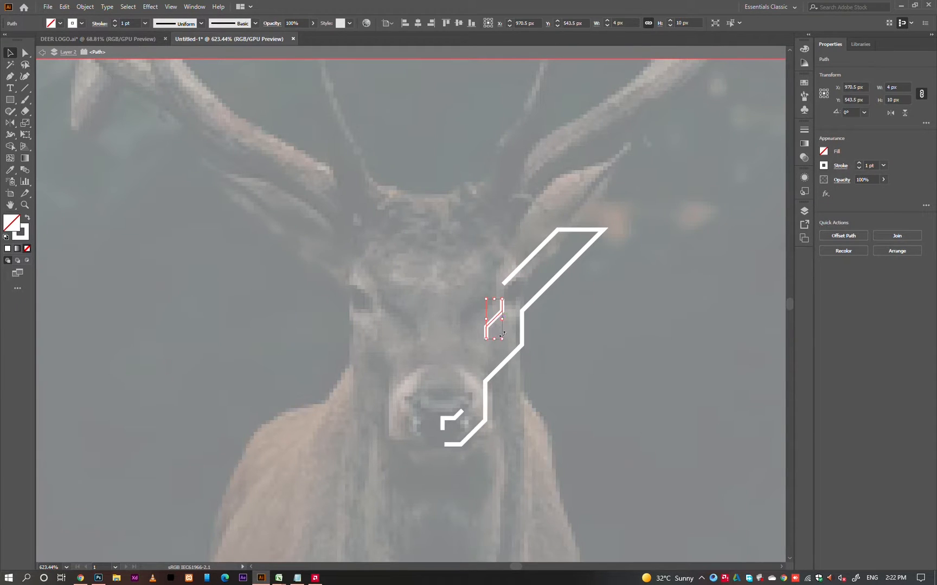
{"action": "key", "text": "Escape"}
{"action": "left_click_drag", "start_coordinate": [493, 321], "coordinate": [470, 323]}
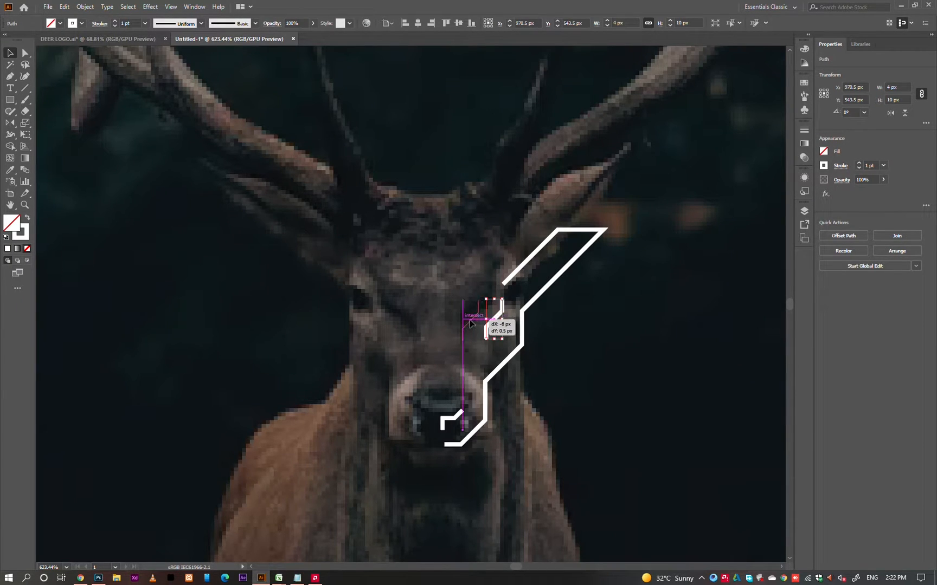
{"action": "left_click", "coordinate": [499, 343]}
{"action": "key", "text": "a"}
{"action": "left_click_drag", "start_coordinate": [504, 287], "coordinate": [504, 286]}
{"action": "left_click", "coordinate": [493, 314]}
{"action": "left_click", "coordinate": [504, 285]}
{"action": "left_click", "coordinate": [492, 311]}
Set the stroke weight of all the white face, eye and nose lines to 2 pt.
{"action": "key", "text": "v"}
{"action": "left_click_drag", "start_coordinate": [411, 222], "coordinate": [617, 439]}
{"action": "left_click", "coordinate": [618, 442]}
{"action": "left_click_drag", "start_coordinate": [449, 220], "coordinate": [611, 464]}
{"action": "scroll", "coordinate": [867, 165], "scroll_direction": "up", "scroll_amount": 1}
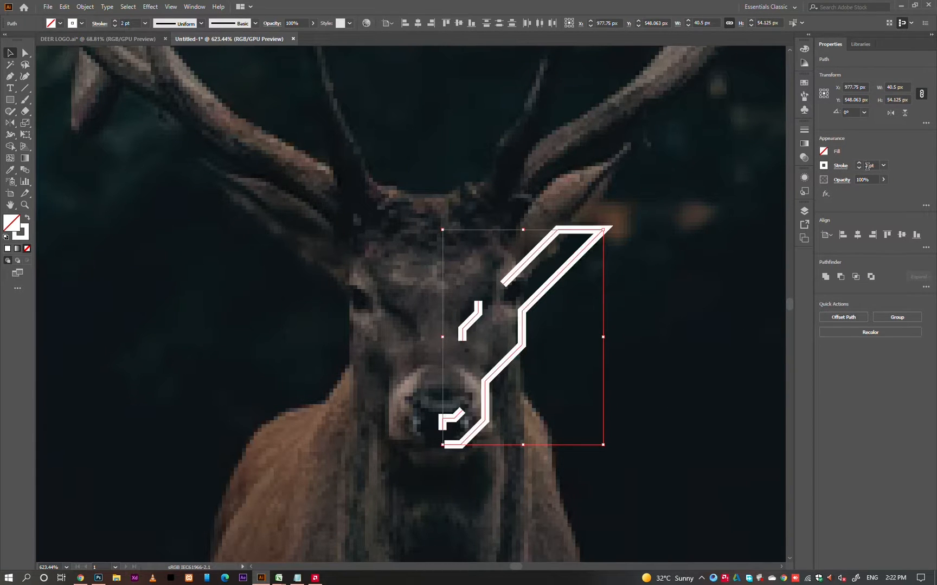
{"action": "left_click", "coordinate": [698, 309]}
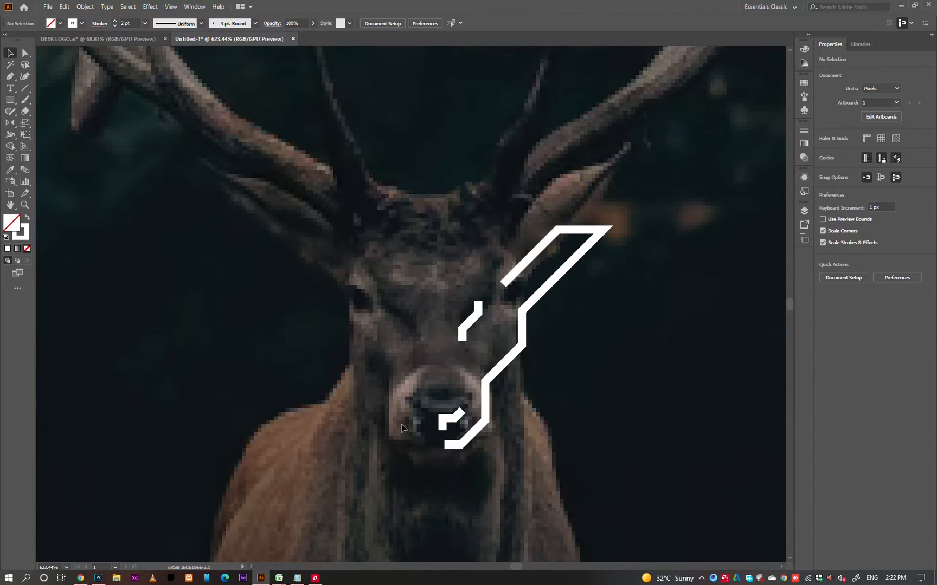
Group all the white face, eye and nose lines of the traced half.
{"action": "left_click", "coordinate": [85, 6]}
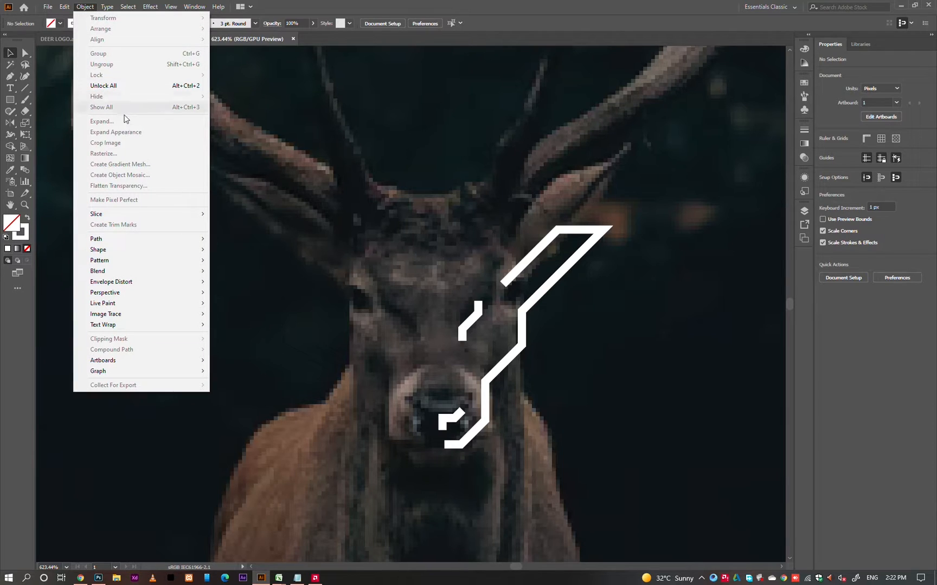
{"action": "left_click", "coordinate": [308, 2]}
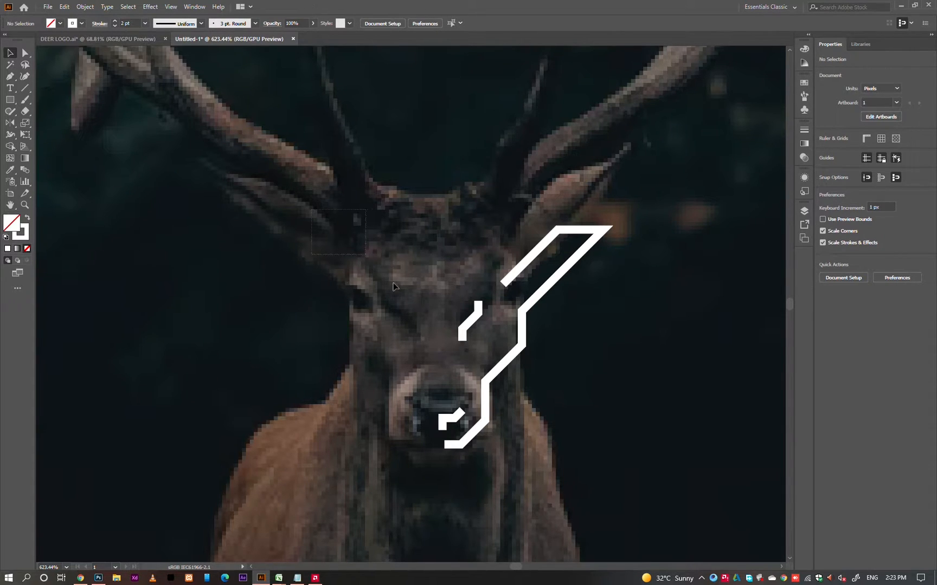
{"action": "left_click_drag", "start_coordinate": [393, 283], "coordinate": [578, 464]}
{"action": "left_click", "coordinate": [86, 6]}
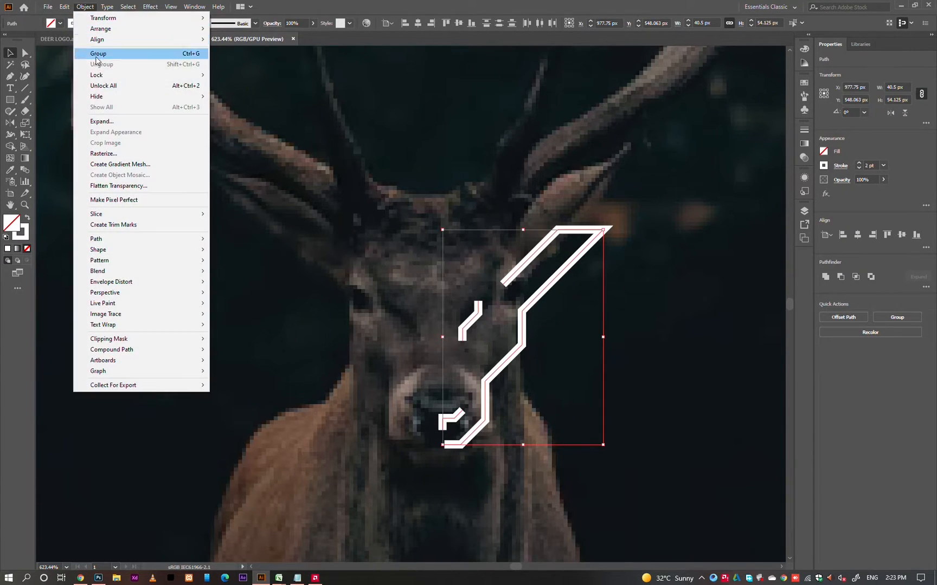
{"action": "left_click", "coordinate": [98, 53]}
{"action": "left_click", "coordinate": [346, 277]}
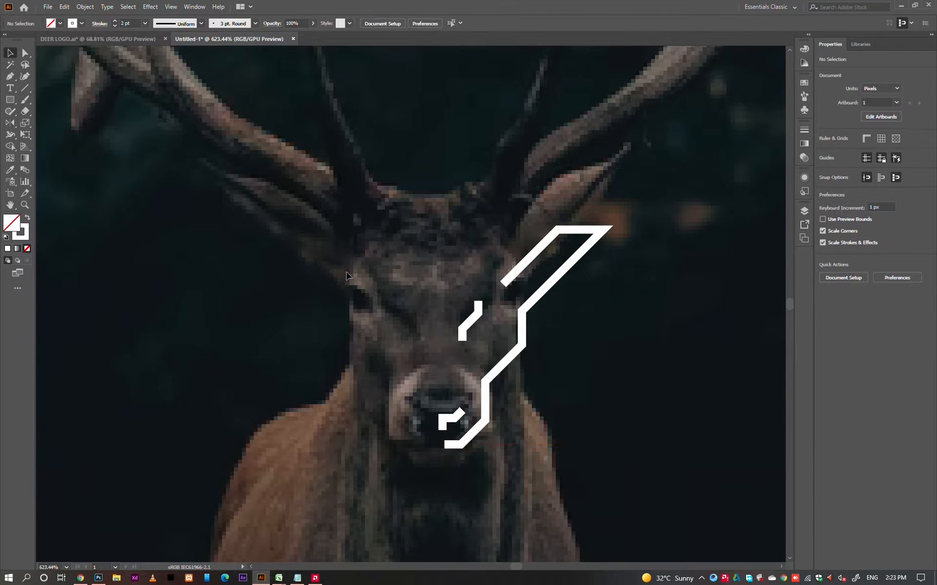
Mirror a copy of the grouped half-face across the chin's inner end with Reflect to complete the deer's face.
{"action": "left_click_drag", "start_coordinate": [393, 279], "coordinate": [478, 361]}
{"action": "left_click", "coordinate": [471, 424]}
{"action": "left_click", "coordinate": [458, 421]}
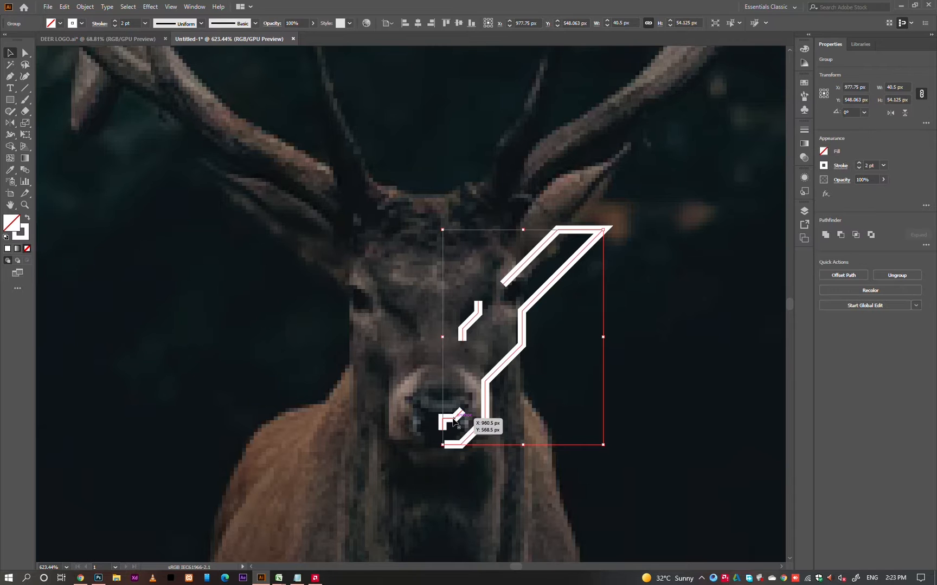
{"action": "key", "text": "o"}
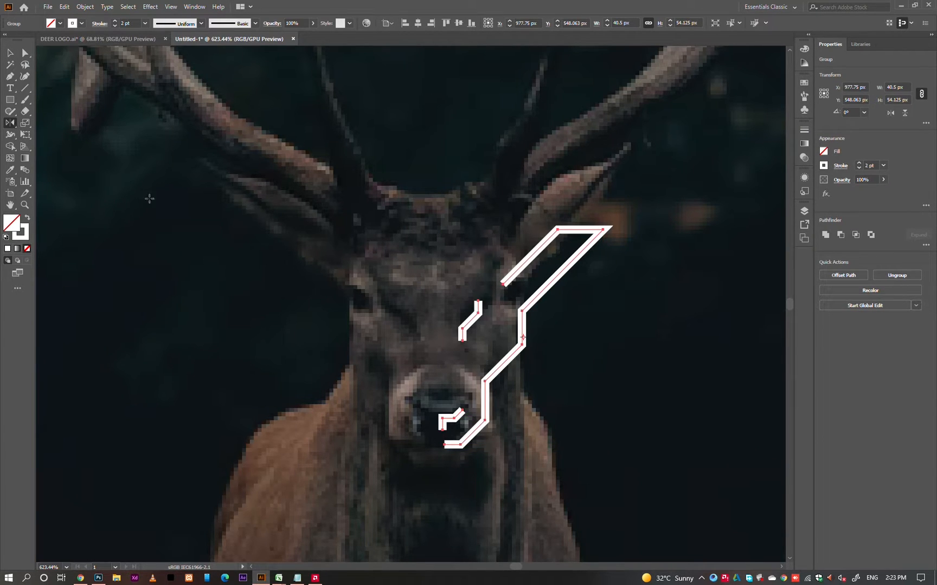
{"action": "left_click", "coordinate": [443, 445]}
{"action": "left_click_drag", "start_coordinate": [444, 376], "coordinate": [414, 381]}
{"action": "key", "text": "ctrl+z"}
{"action": "left_click", "coordinate": [444, 445]}
{"action": "left_click_drag", "start_coordinate": [473, 439], "coordinate": [431, 442]}
{"action": "key", "text": "v"}
{"action": "left_click", "coordinate": [558, 404]}
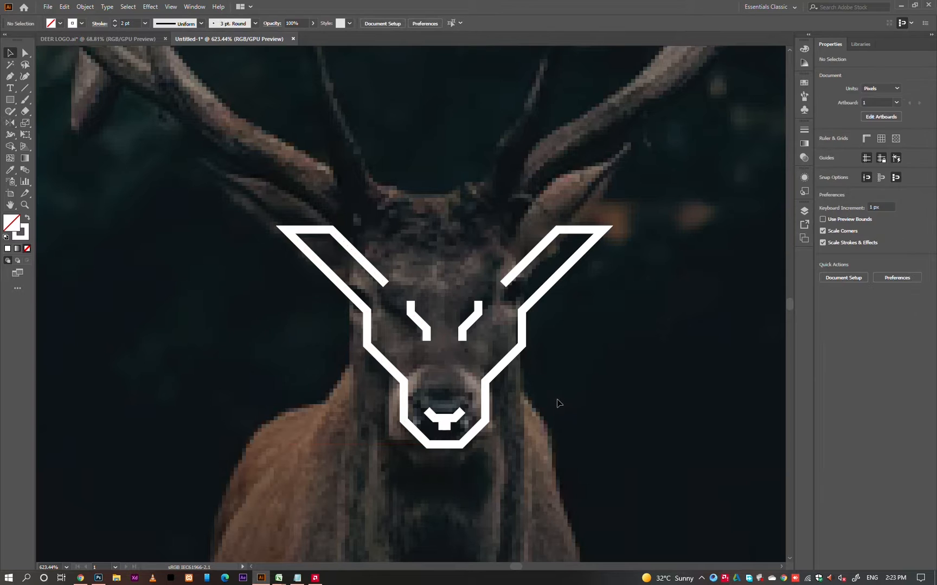
Examine the two vertical nose lines at the face's center in outline view and up close.
{"action": "key", "text": "ctrl+y"}
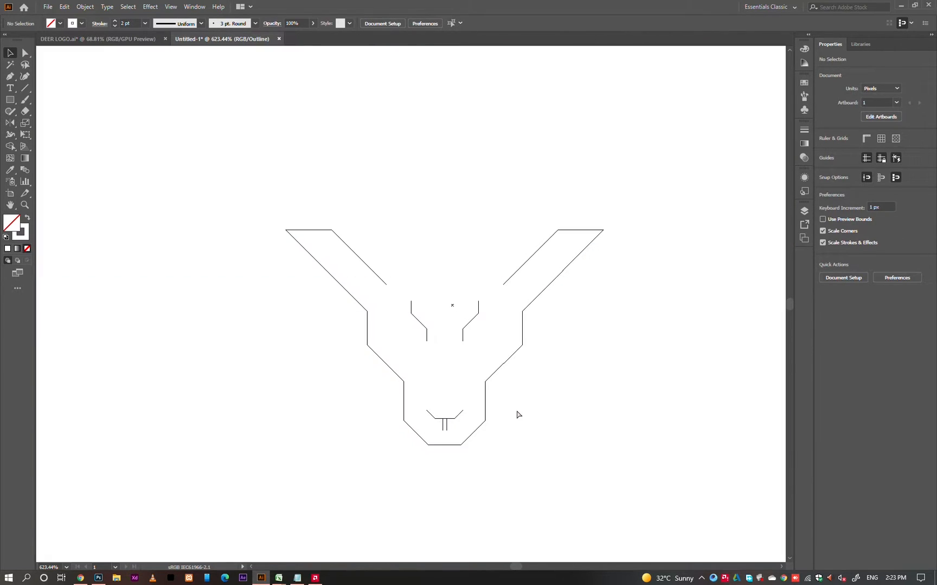
{"action": "left_click_drag", "start_coordinate": [387, 371], "coordinate": [506, 465]}
{"action": "left_click_drag", "start_coordinate": [538, 483], "coordinate": [575, 492]}
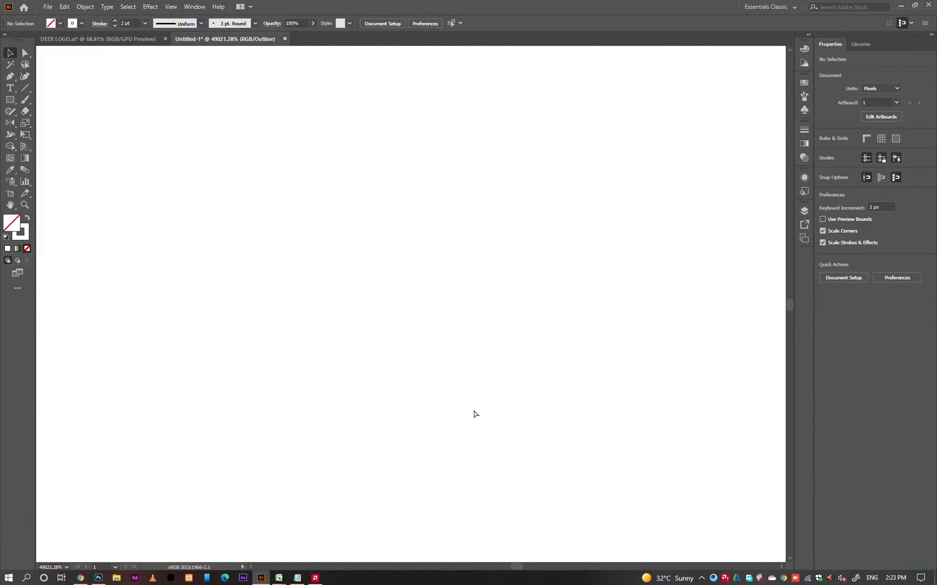
{"action": "key", "text": "ctrl+y"}
{"action": "key", "text": "ctrl+minus"}
{"action": "key", "text": "ctrl+minus"}
{"action": "key", "text": "ctrl+minus"}
{"action": "key", "text": "ctrl+minus"}
{"action": "key", "text": "ctrl+minus"}
{"action": "key", "text": "ctrl+minus"}
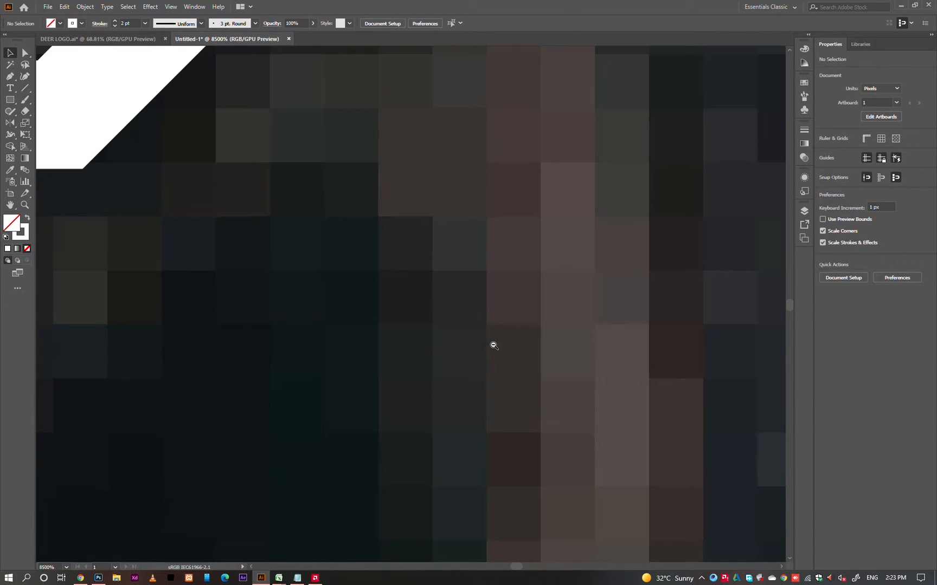
{"action": "left_click_drag", "start_coordinate": [494, 345], "coordinate": [373, 326]}
{"action": "left_click_drag", "start_coordinate": [234, 221], "coordinate": [550, 446]}
Move the anchor points of the right half's vertical nose line onto the face's center line.
{"action": "key", "text": "a"}
{"action": "left_click_drag", "start_coordinate": [393, 230], "coordinate": [330, 308]}
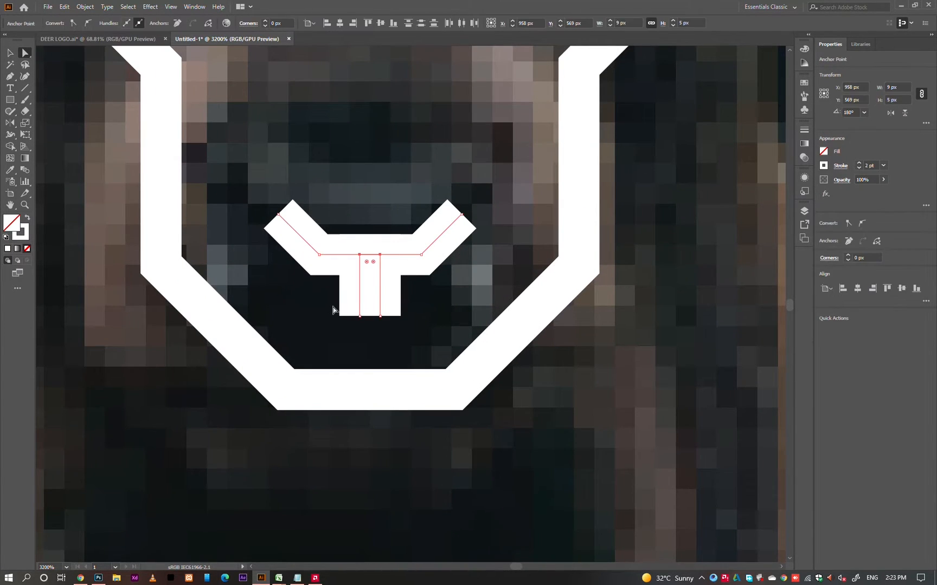
{"action": "key", "text": "v"}
{"action": "left_click", "coordinate": [425, 277]}
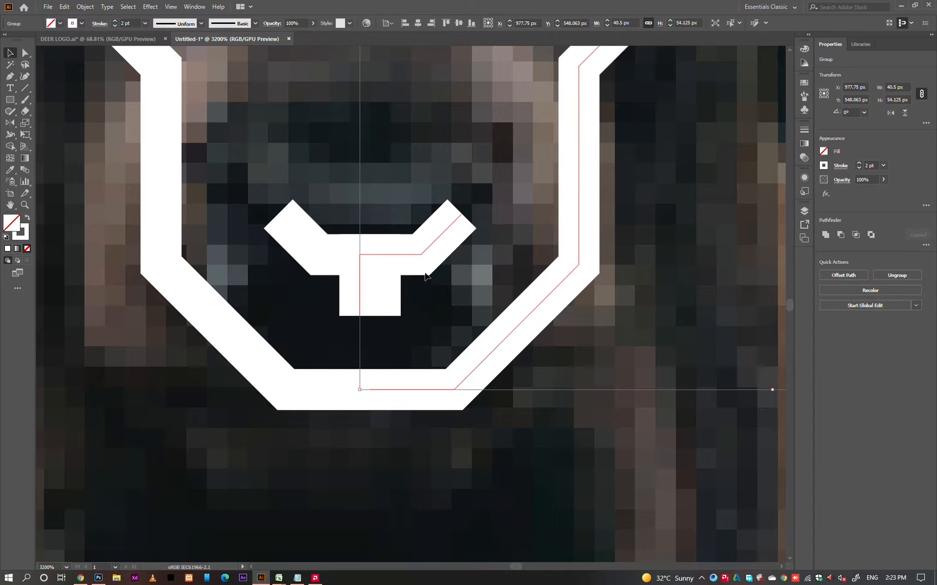
{"action": "key", "text": "ctrl+y"}
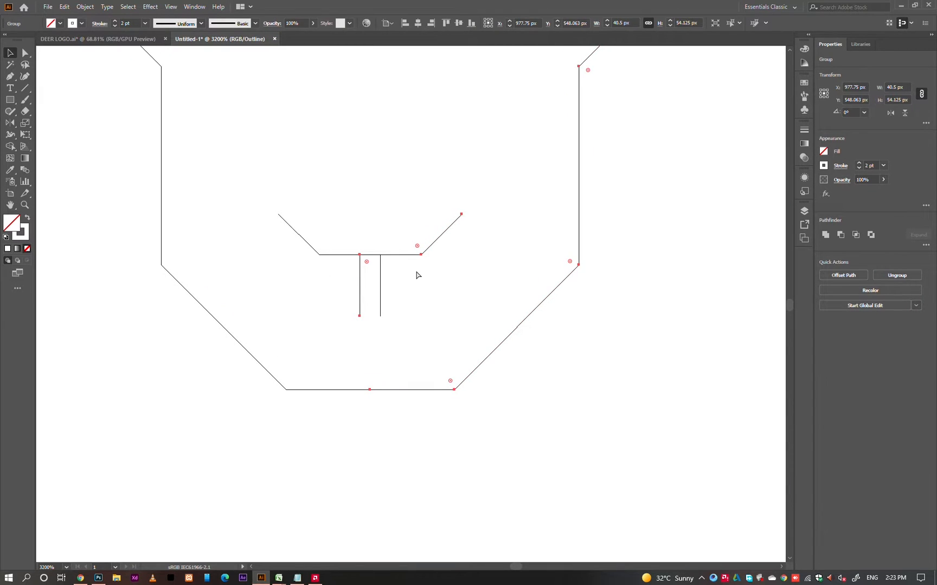
{"action": "key", "text": "ctrl+y"}
{"action": "key", "text": "a"}
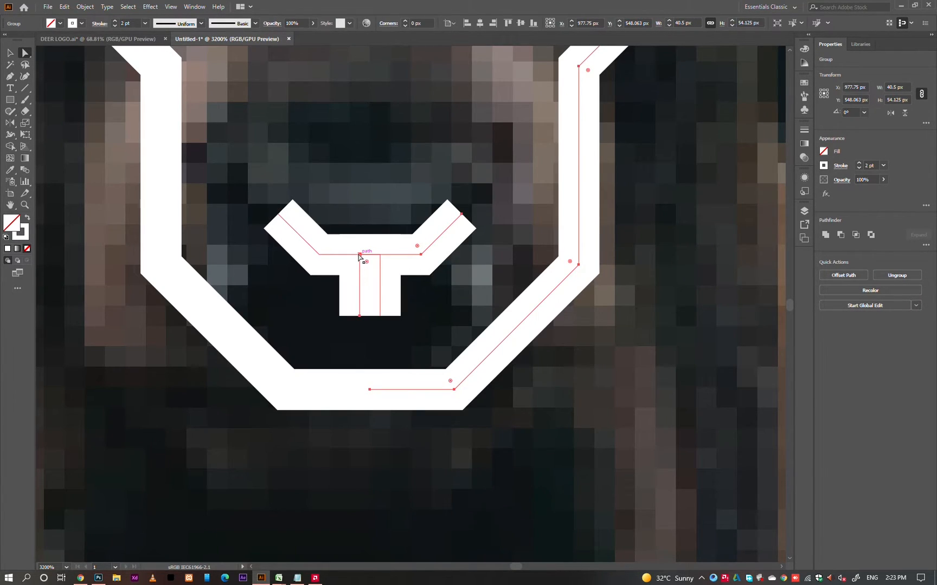
{"action": "left_click", "coordinate": [359, 257]}
{"action": "left_click_drag", "start_coordinate": [360, 314], "coordinate": [380, 318]}
{"action": "left_click", "coordinate": [402, 330]}
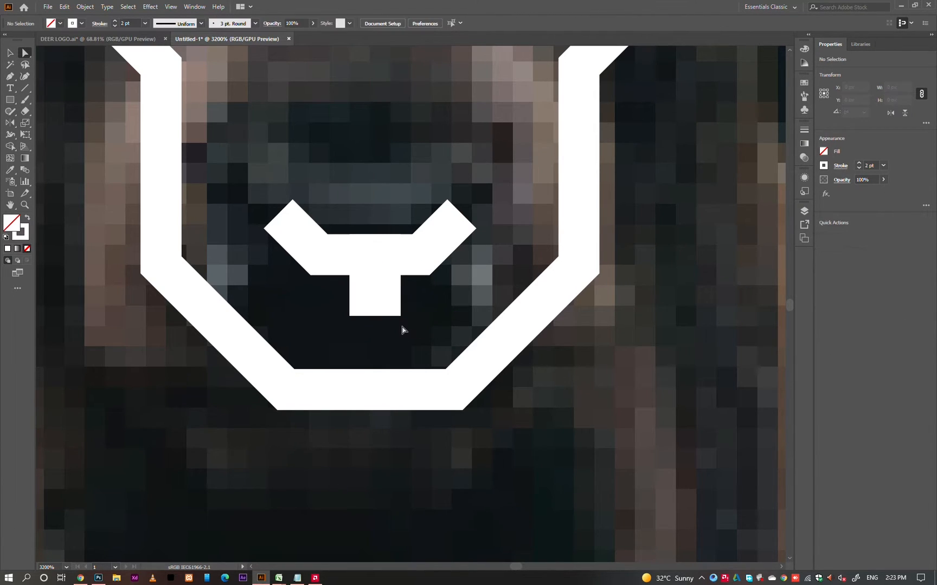
Copy the left ear's top edge and two diagonals and place the duplicate above the ear at the antler base.
{"action": "key", "text": "ctrl+0"}
{"action": "key", "text": "v"}
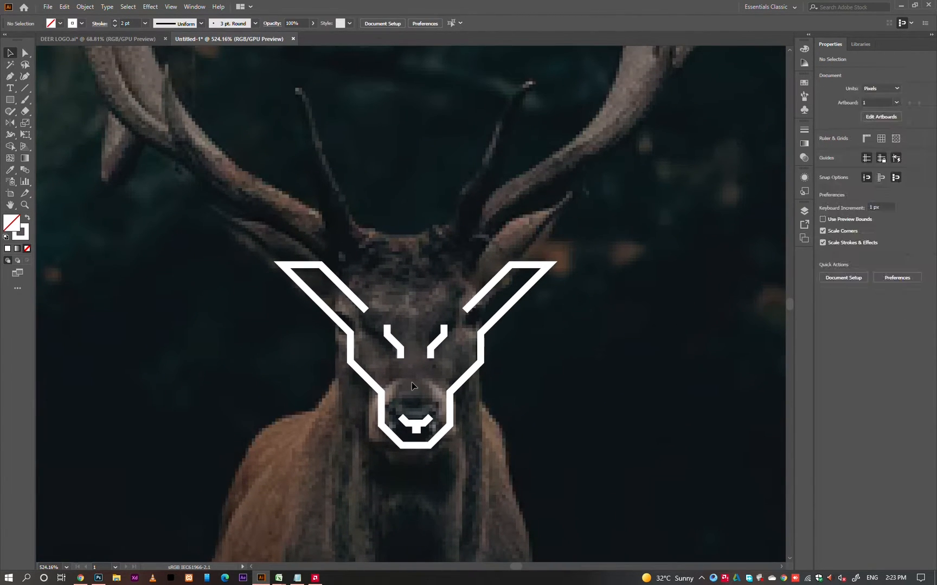
{"action": "left_click_drag", "start_coordinate": [416, 378], "coordinate": [420, 386]}
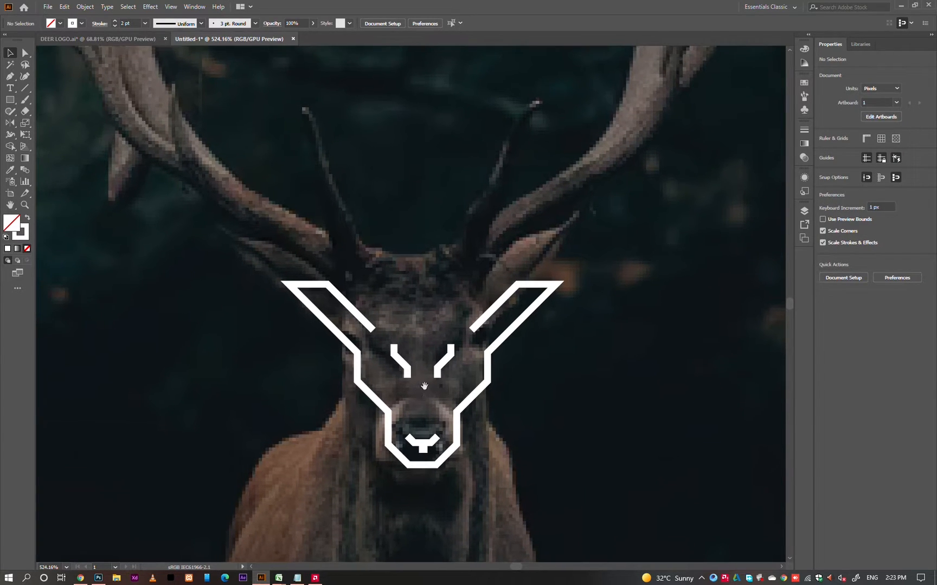
{"action": "key", "text": "p"}
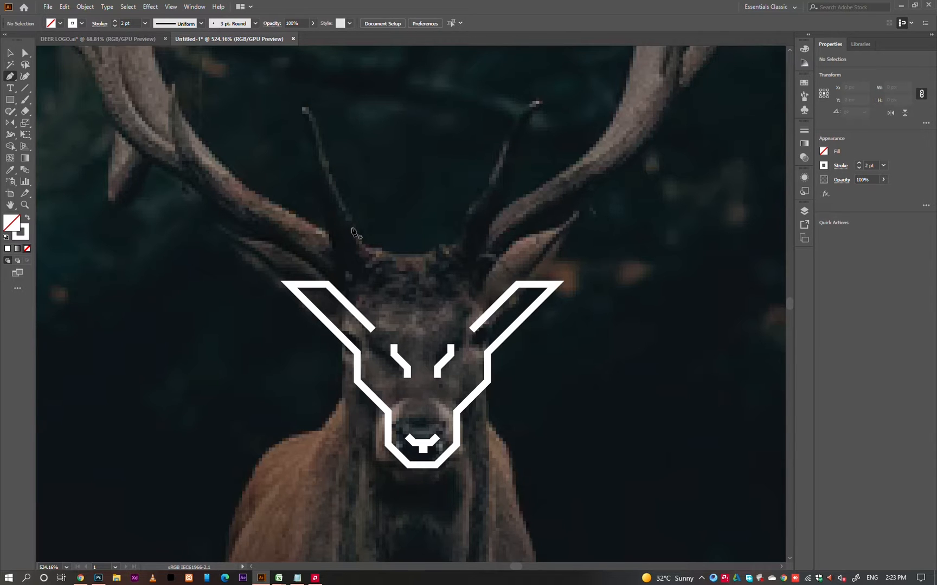
{"action": "key", "text": "a"}
{"action": "left_click_drag", "start_coordinate": [265, 250], "coordinate": [352, 331]}
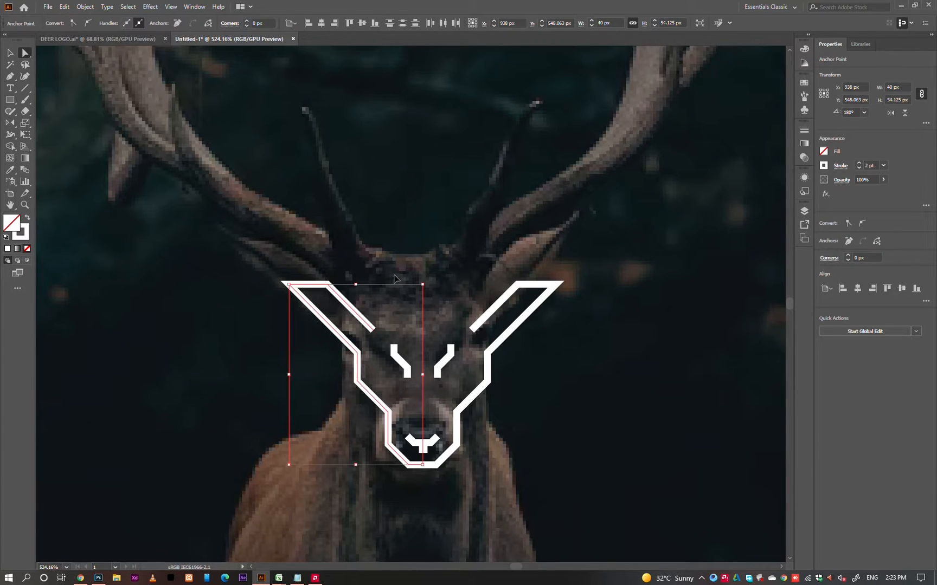
{"action": "key", "text": "ctrl+c"}
{"action": "key", "text": "ctrl+v"}
{"action": "key", "text": "v"}
{"action": "left_click_drag", "start_coordinate": [435, 297], "coordinate": [364, 263]}
{"action": "left_click", "coordinate": [364, 271]}
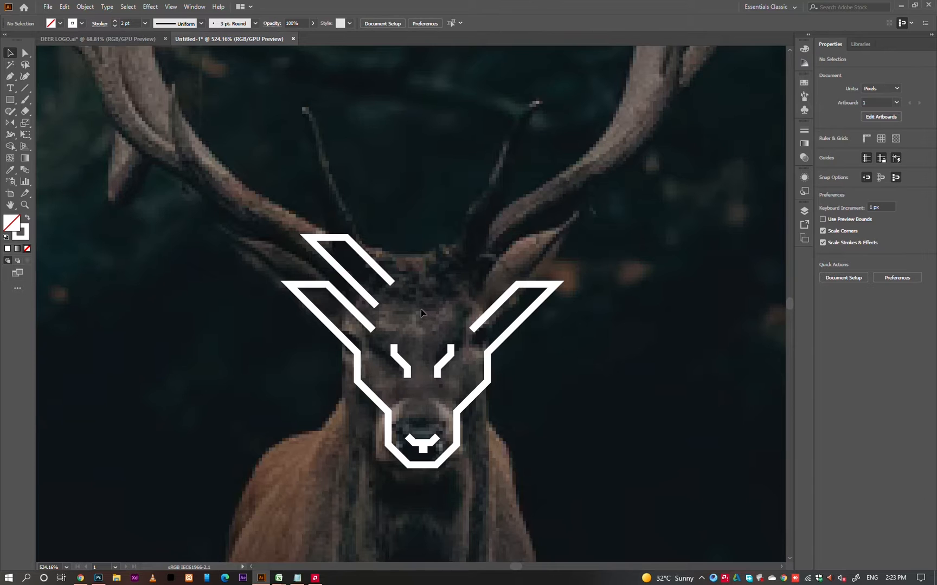
Shift the duplicated ear shape slightly upward and outward over the left antler's base.
{"action": "left_click", "coordinate": [362, 275]}
{"action": "left_click_drag", "start_coordinate": [370, 264], "coordinate": [369, 249]}
{"action": "key", "text": "Left"}
{"action": "key", "text": "Left"}
{"action": "key", "text": "Left"}
{"action": "key", "text": "Left"}
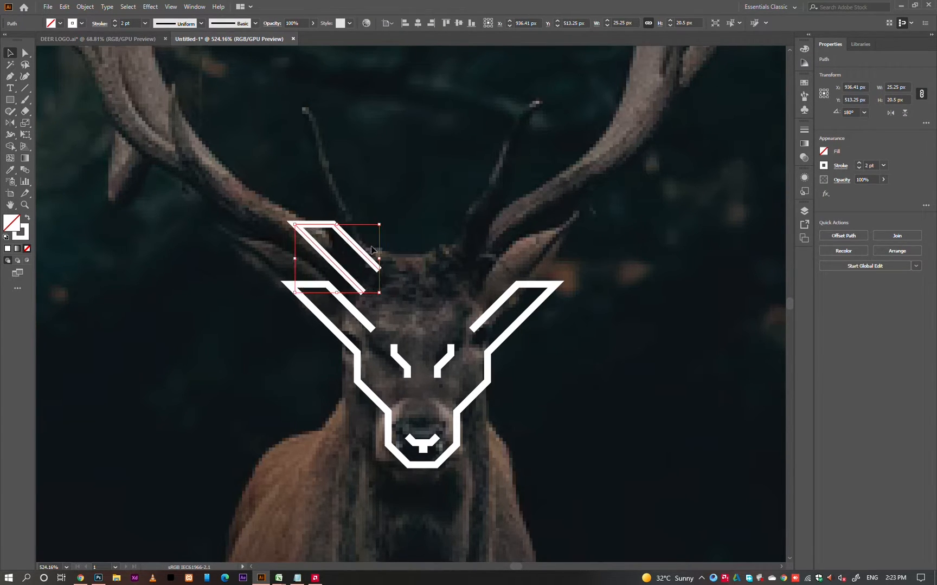
{"action": "left_click", "coordinate": [422, 259]}
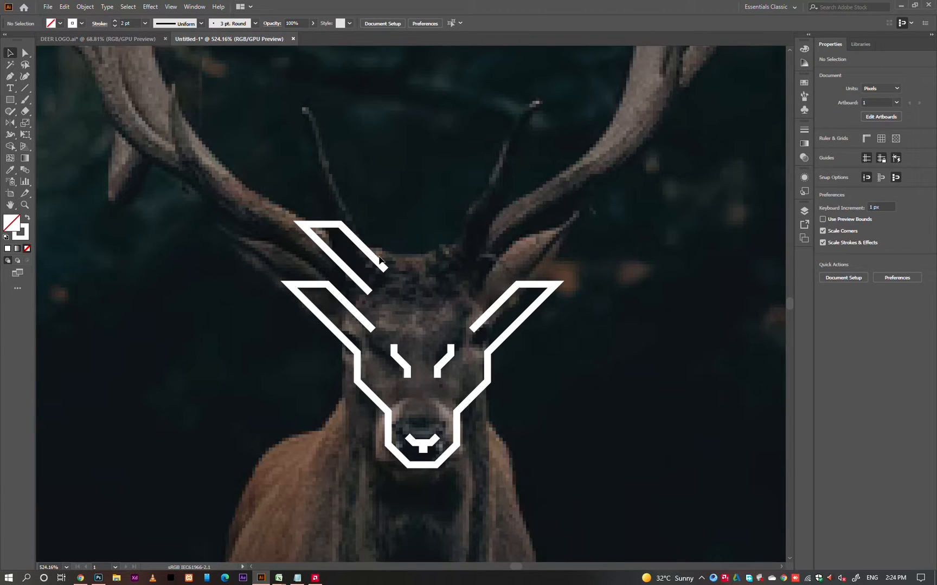
Extend the duplicate's upper diagonal about 11 px horizontally to the face's center, go down about 6 px, and close the path at the lower diagonal.
{"action": "key", "text": "p"}
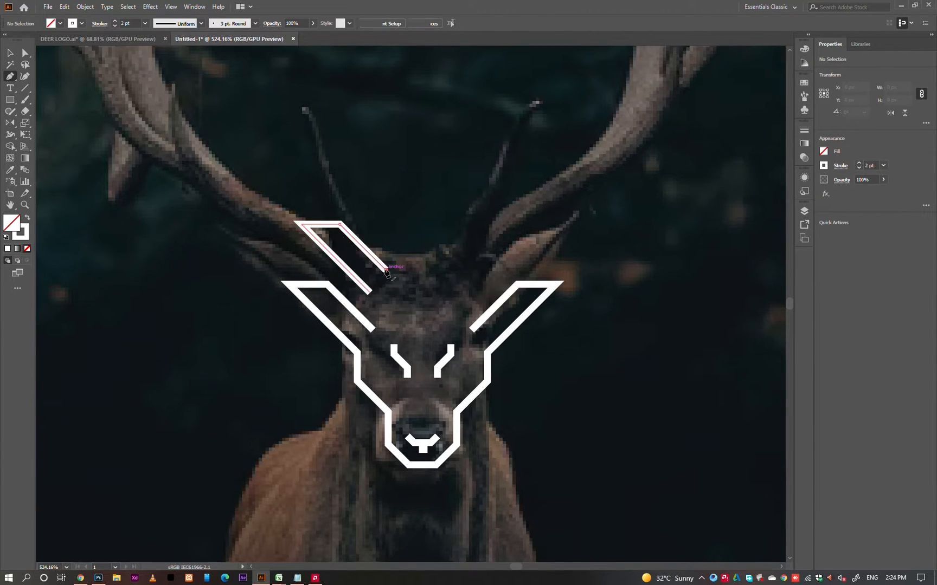
{"action": "left_click", "coordinate": [386, 270]}
{"action": "left_click", "coordinate": [416, 270]}
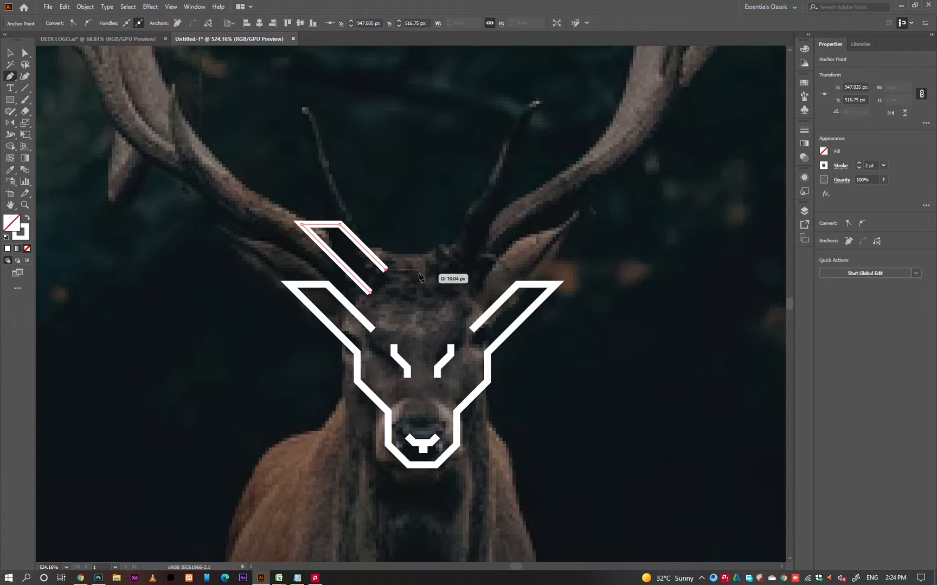
{"action": "left_click", "coordinate": [422, 273]}
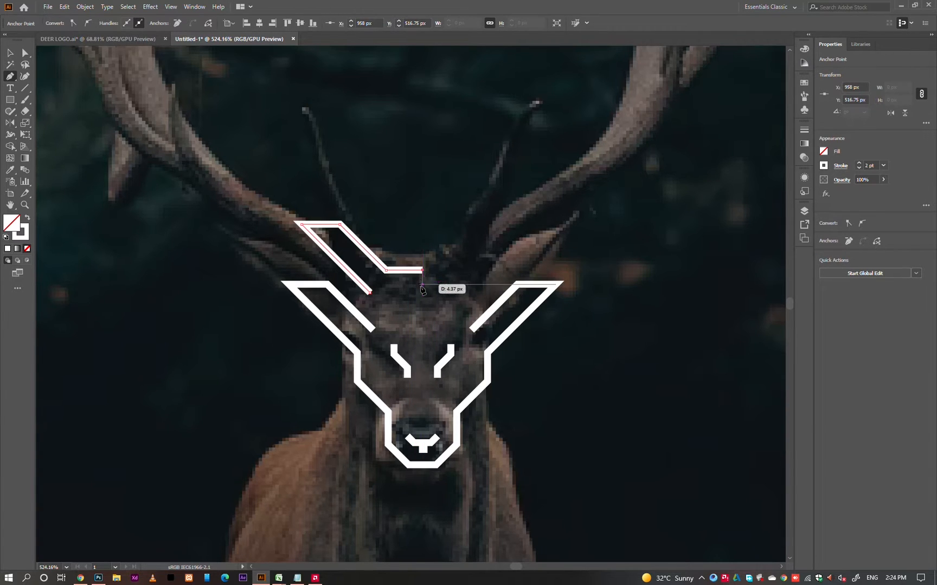
{"action": "left_click", "coordinate": [422, 292]}
{"action": "left_click", "coordinate": [370, 293]}
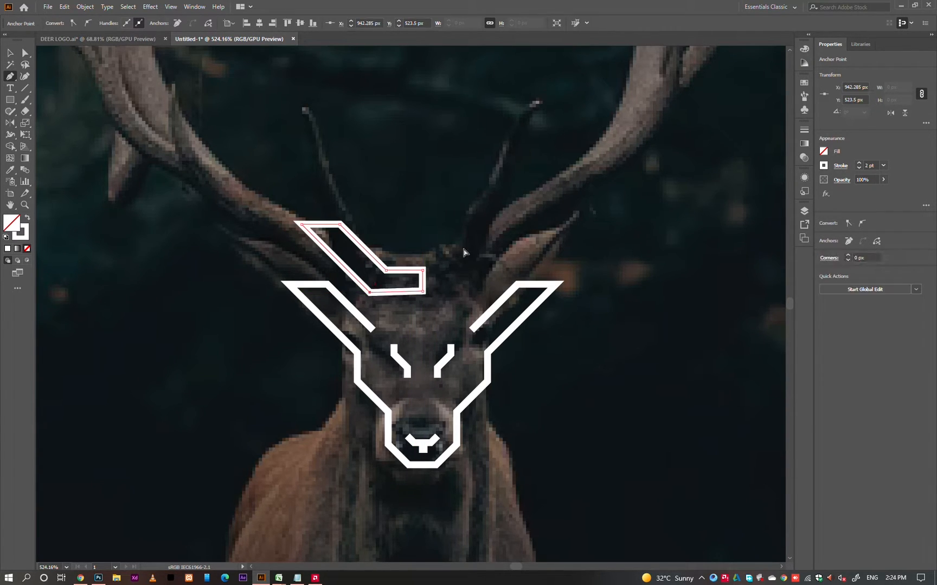
Turn off Snap to Pixel and lower the antler shape's inner bottom corner to make its bottom edge horizontal.
{"action": "left_click_drag", "start_coordinate": [388, 282], "coordinate": [520, 383]}
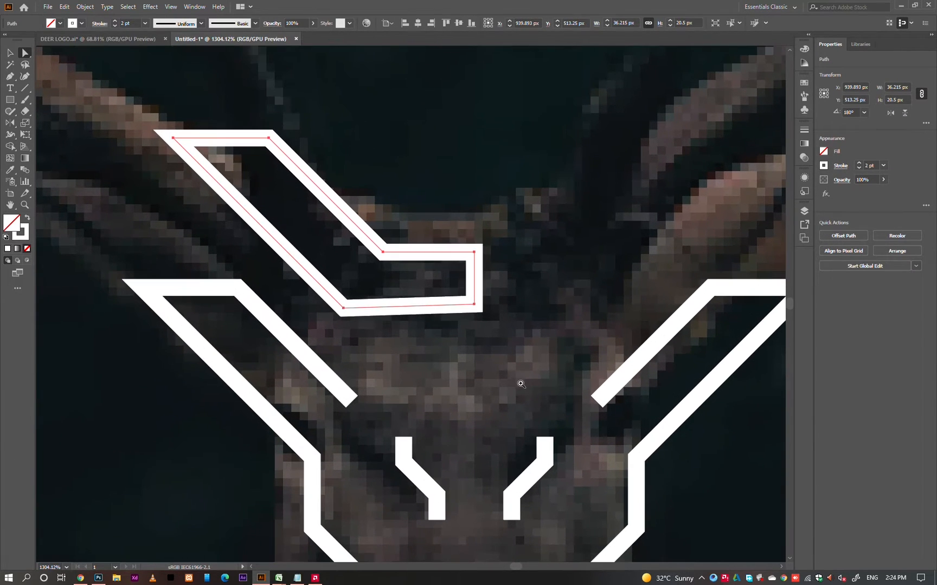
{"action": "left_click_drag", "start_coordinate": [474, 307], "coordinate": [475, 313]}
{"action": "key", "text": "ctrl+z"}
{"action": "left_click", "coordinate": [566, 230]}
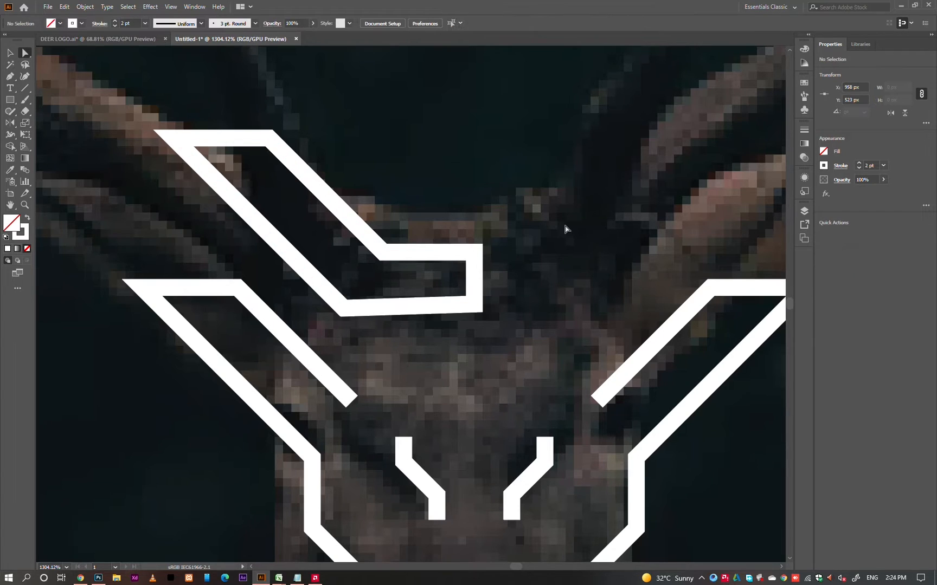
{"action": "left_click", "coordinate": [475, 305]}
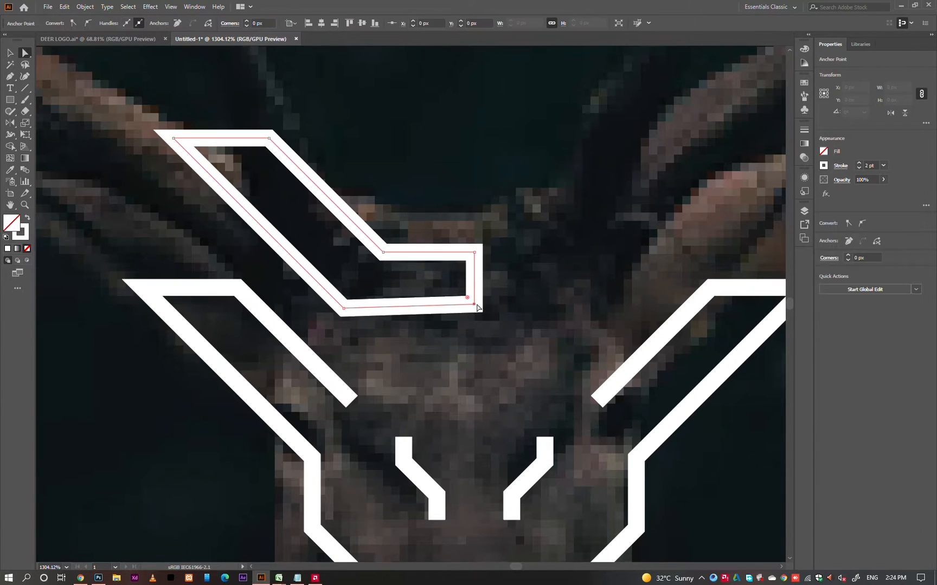
{"action": "left_click", "coordinate": [191, 8]}
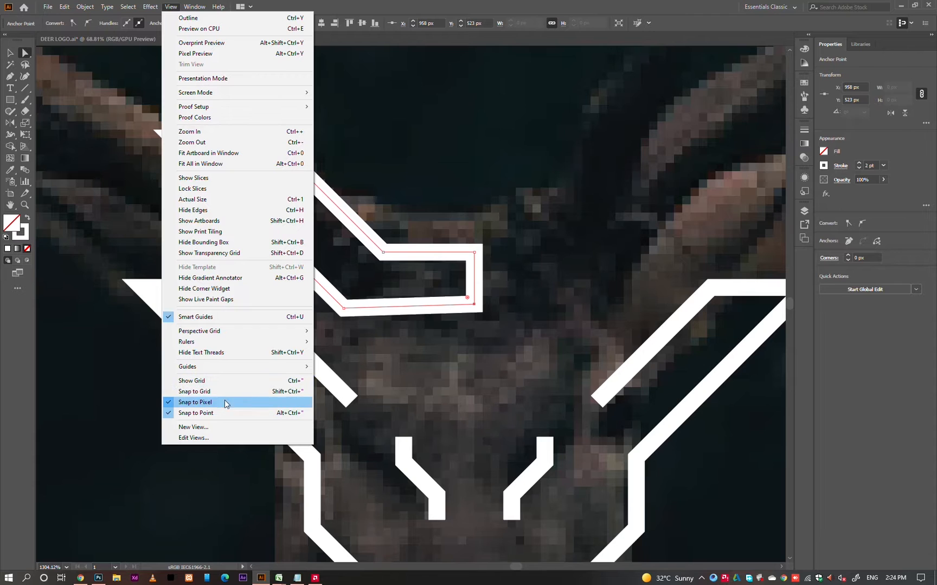
{"action": "left_click", "coordinate": [219, 405]}
{"action": "left_click_drag", "start_coordinate": [474, 305], "coordinate": [474, 310]}
{"action": "left_click", "coordinate": [520, 314]}
{"action": "key", "text": "v"}
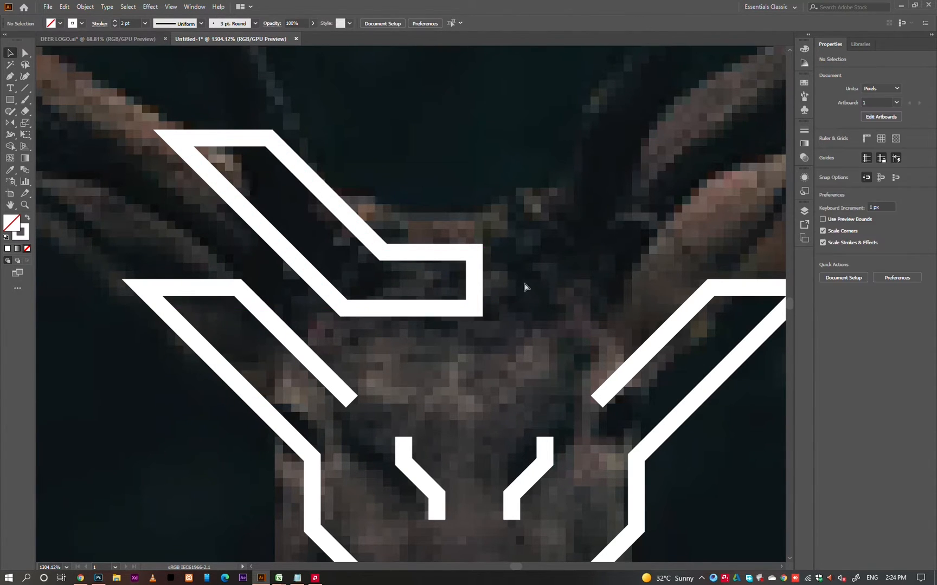
Mirror a copy of the antler-base shape across its vertical inner edge with Reflect.
{"action": "scroll", "coordinate": [524, 287], "scroll_direction": "down", "scroll_amount": 5}
{"action": "left_click", "coordinate": [462, 282]}
{"action": "key", "text": "o"}
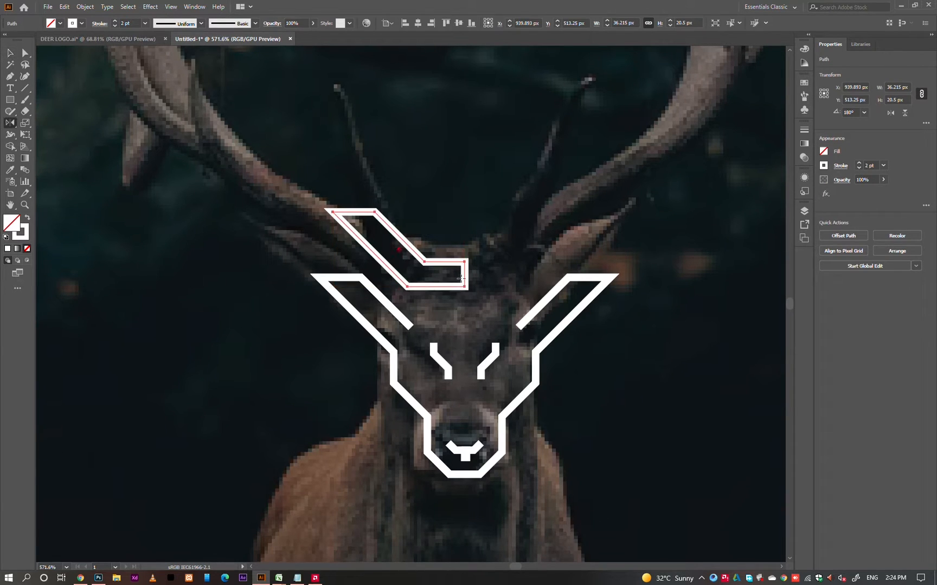
{"action": "mouse_move", "coordinate": [458, 266]}
{"action": "left_mouse_down"}
{"action": "mouse_move", "coordinate": [501, 254]}
{"action": "mouse_move", "coordinate": [484, 275]}
{"action": "left_mouse_up"}
Merge the two mirrored antler-base halves into one continuous outline with Shape Builder.
{"action": "key", "text": "a"}
{"action": "key", "text": "shift+m"}
{"action": "left_click", "coordinate": [475, 240], "text": "ctrl"}
{"action": "key", "text": "v"}
{"action": "left_click_drag", "start_coordinate": [480, 239], "coordinate": [426, 272]}
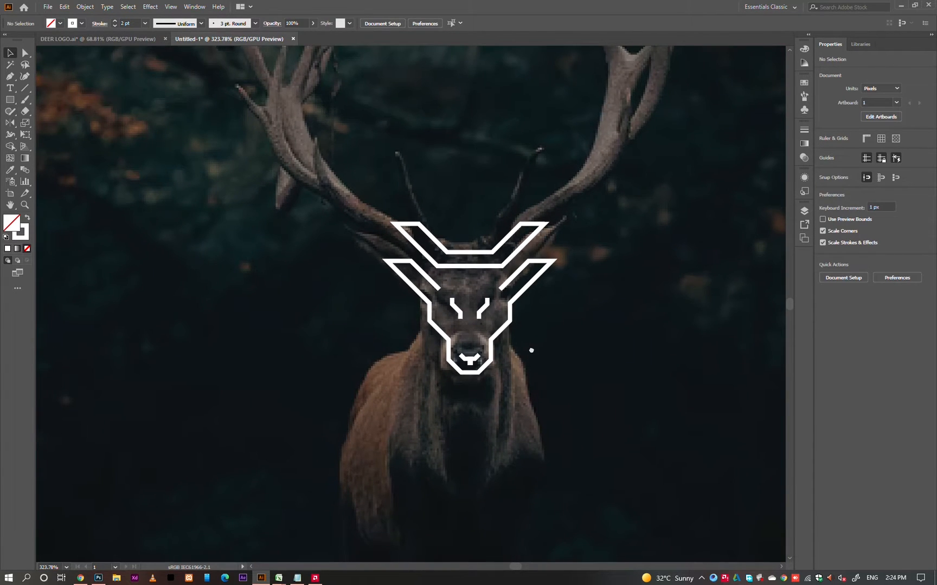
Select both of the deer's eye paths and move them down 1 px.
{"action": "left_click_drag", "start_coordinate": [532, 354], "coordinate": [521, 329]}
{"action": "left_click_drag", "start_coordinate": [446, 271], "coordinate": [467, 269]}
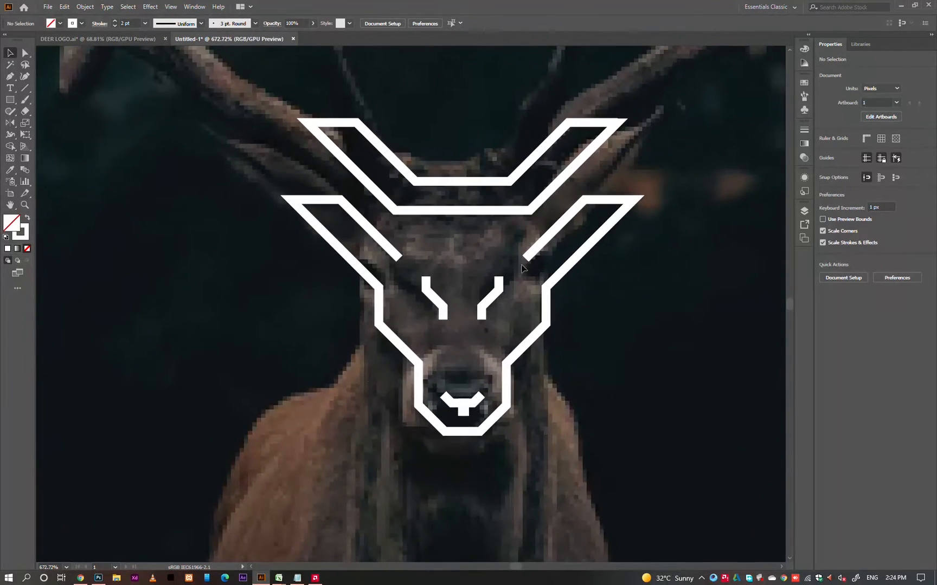
{"action": "key", "text": "a"}
{"action": "left_click", "coordinate": [527, 261]}
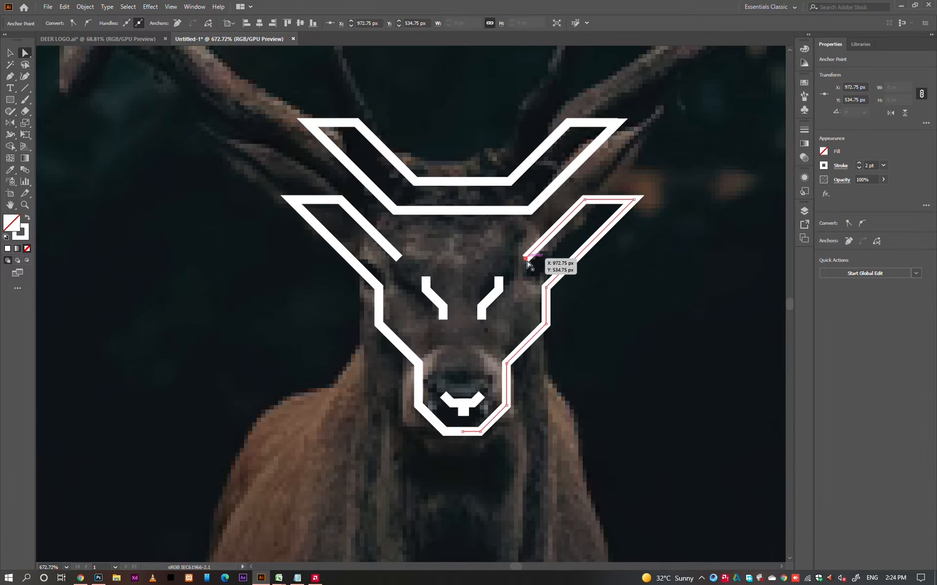
{"action": "left_click", "coordinate": [443, 268]}
{"action": "key", "text": "v"}
{"action": "left_click", "coordinate": [527, 329]}
{"action": "left_click", "coordinate": [509, 315]}
{"action": "key", "text": "a"}
{"action": "left_click_drag", "start_coordinate": [508, 327], "coordinate": [414, 269]}
{"action": "key", "text": "Down"}
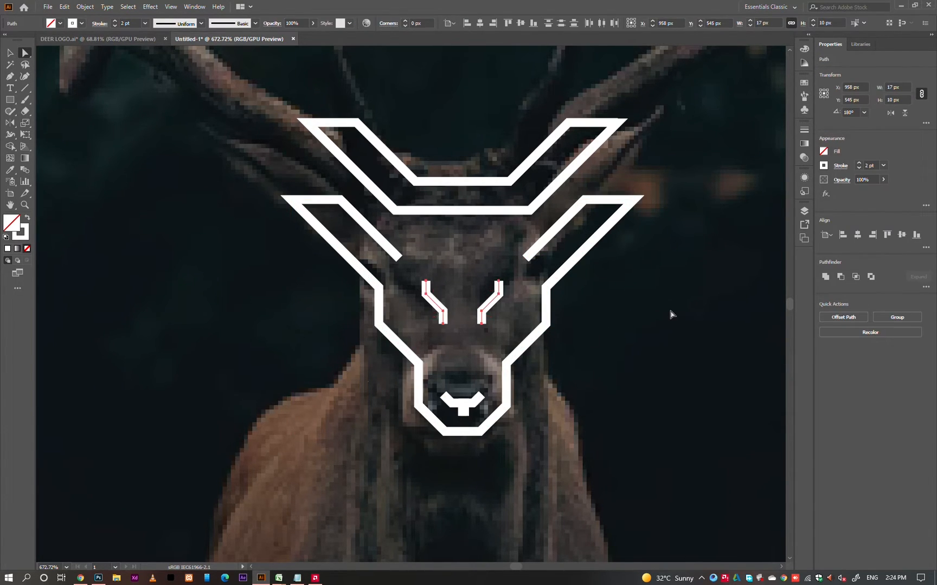
{"action": "left_click", "coordinate": [671, 315]}
Group all the line-art paths of the deer head and antler base.
{"action": "left_click_drag", "start_coordinate": [657, 310], "coordinate": [469, 361]}
{"action": "key", "text": "v"}
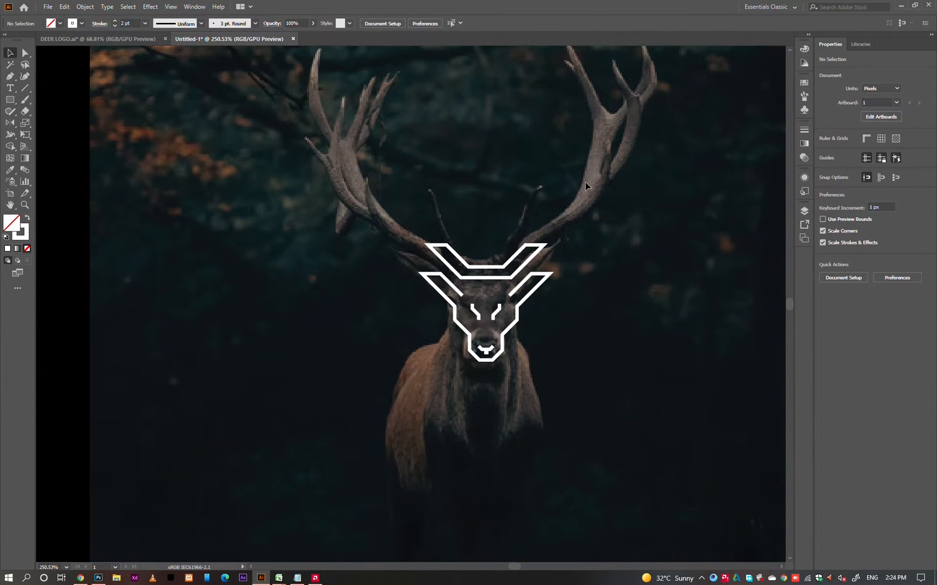
{"action": "left_click_drag", "start_coordinate": [414, 386], "coordinate": [411, 386]}
{"action": "key", "text": "ctrl+g"}
{"action": "left_click", "coordinate": [552, 385]}
{"action": "left_click_drag", "start_coordinate": [554, 386], "coordinate": [445, 357]}
{"action": "left_click_drag", "start_coordinate": [531, 348], "coordinate": [431, 364]}
{"action": "left_click_drag", "start_coordinate": [631, 312], "coordinate": [503, 281]}
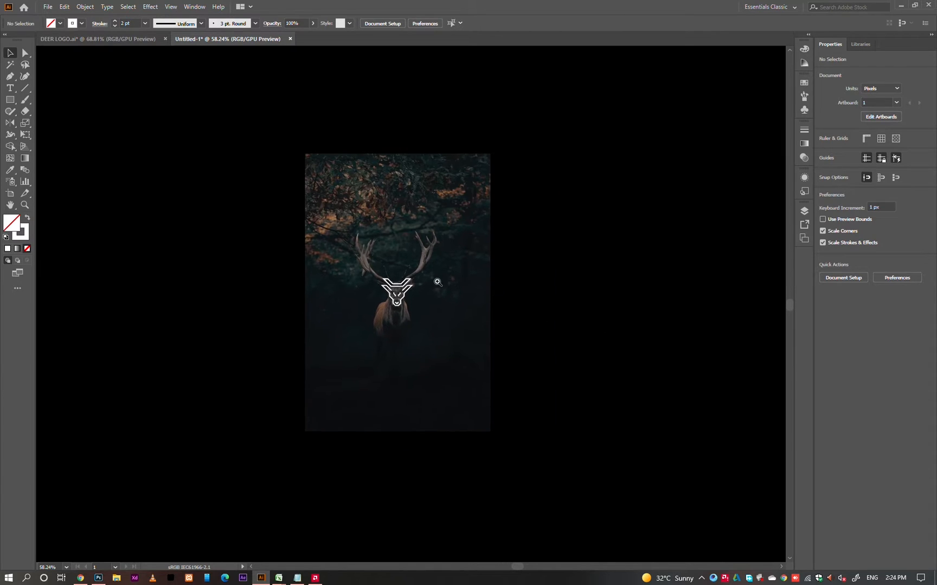
{"action": "left_click_drag", "start_coordinate": [427, 280], "coordinate": [491, 278]}
{"action": "left_click_drag", "start_coordinate": [379, 317], "coordinate": [608, 369]}
{"action": "left_click", "coordinate": [598, 355]}
{"action": "key", "text": "ctrl+z"}
{"action": "left_click", "coordinate": [614, 359]}
Expand Layer 2 in the layer list and hide the deer reference photo.
{"action": "key", "text": "F7"}
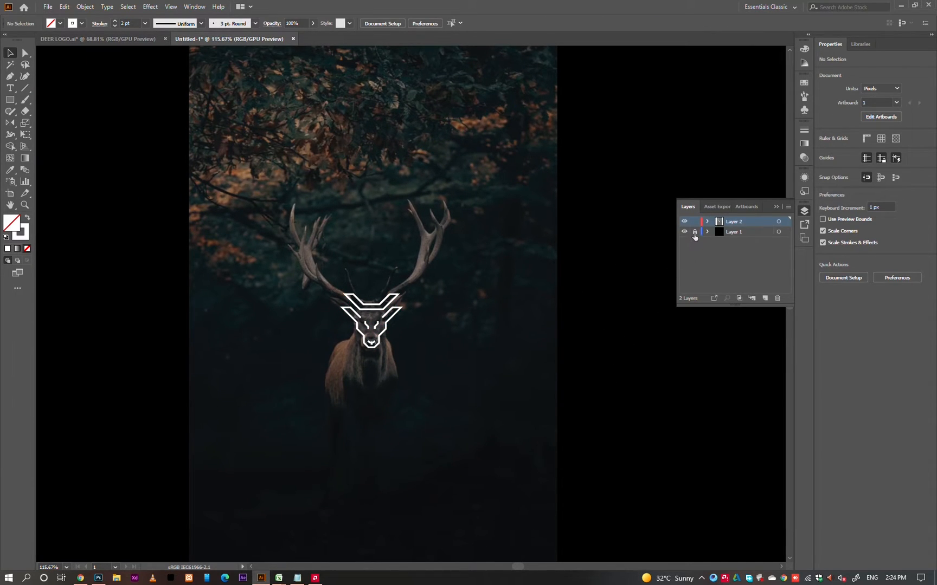
{"action": "left_click", "coordinate": [694, 232]}
{"action": "left_click", "coordinate": [707, 222]}
{"action": "left_click", "coordinate": [683, 243]}
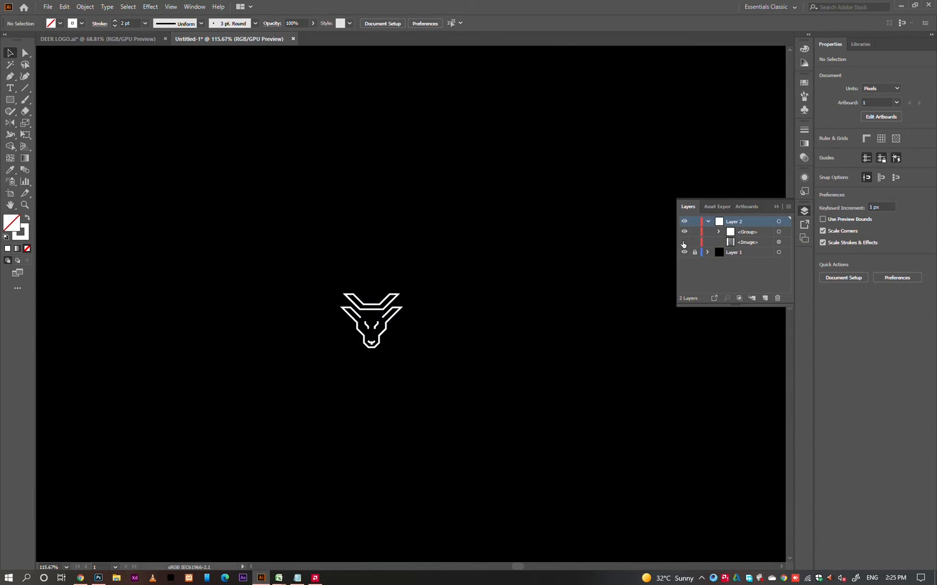
{"action": "left_click_drag", "start_coordinate": [333, 318], "coordinate": [452, 342]}
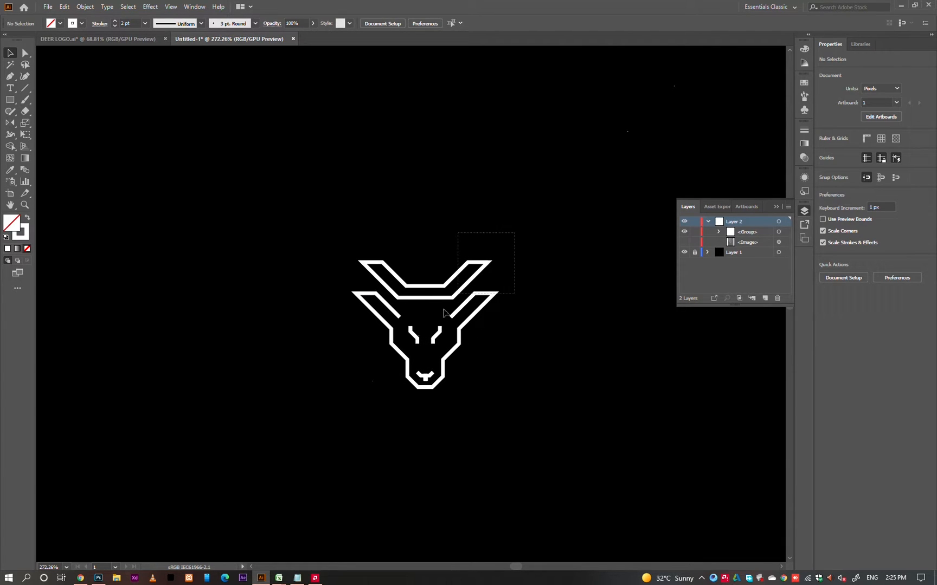
{"action": "left_click", "coordinate": [458, 297]}
{"action": "left_click", "coordinate": [486, 431]}
{"action": "scroll", "coordinate": [433, 339], "scroll_direction": "down", "scroll_amount": 3}
{"action": "scroll", "coordinate": [434, 349], "scroll_direction": "up", "scroll_amount": 1}
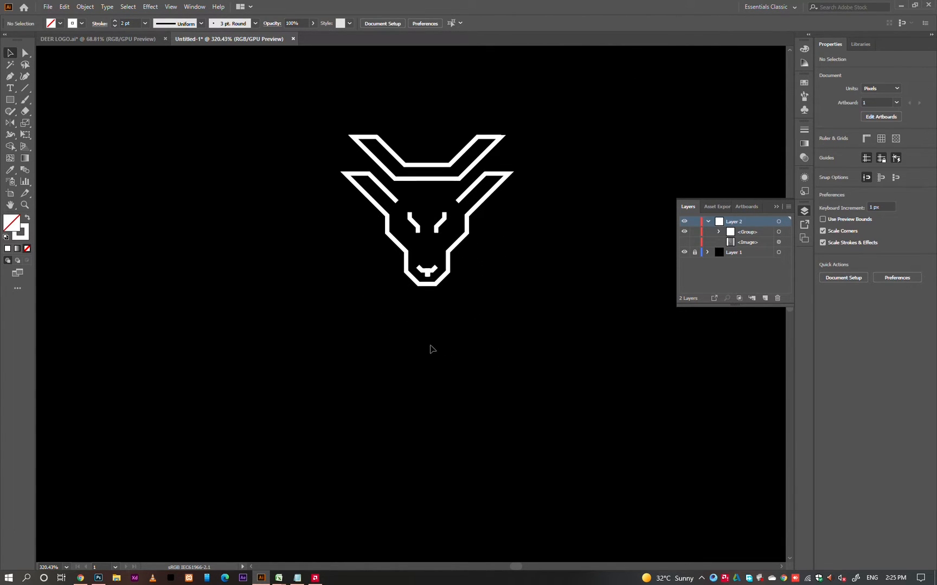
Switch to Chrome and search Google for "golden color panton".
{"action": "left_click", "coordinate": [81, 577]}
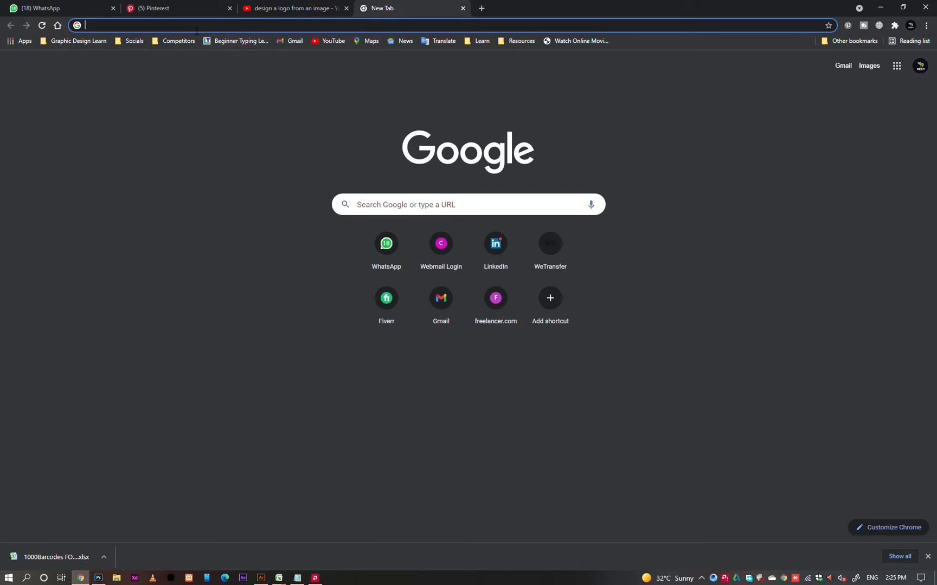
{"action": "left_click", "coordinate": [197, 27]}
{"action": "type", "text": "golden"}
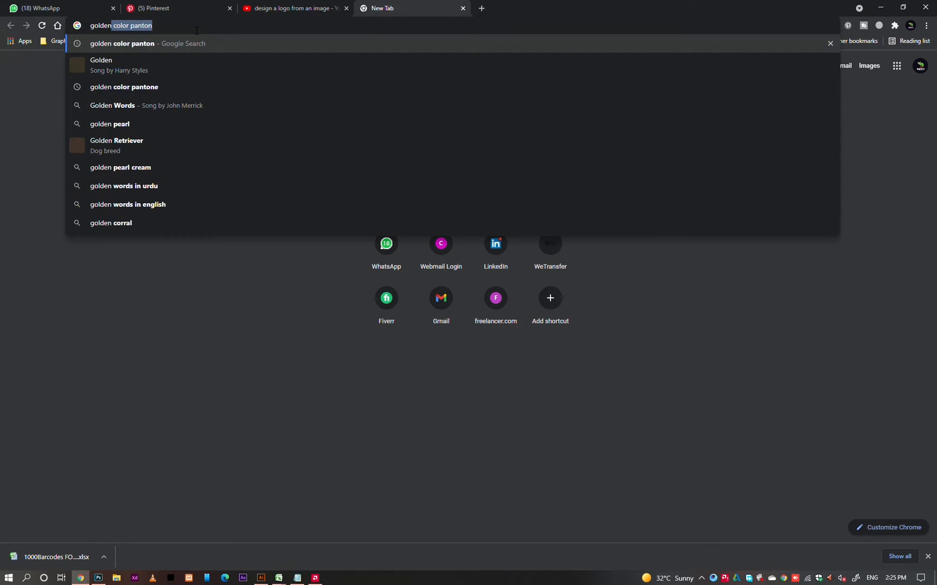
{"action": "key", "text": "Right"}
{"action": "key", "text": "Return"}
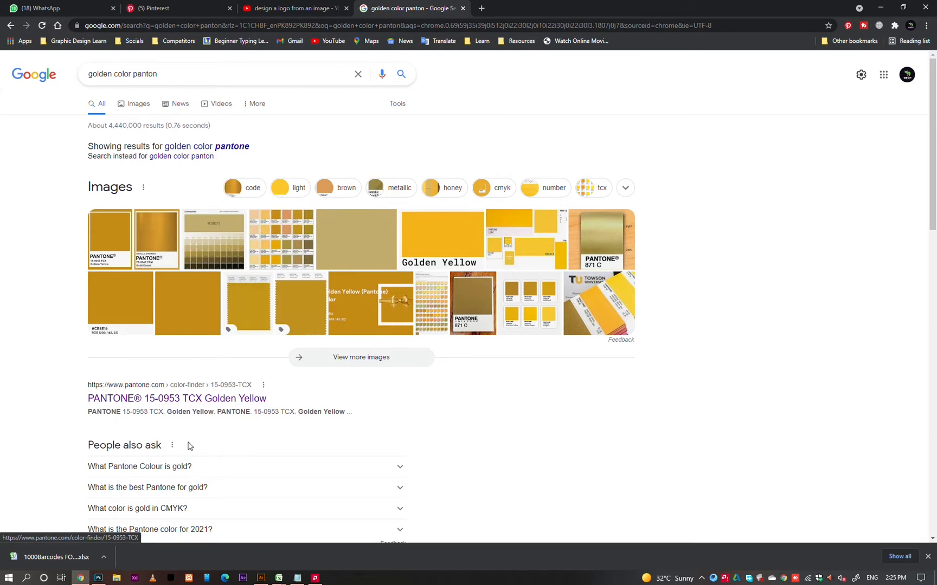
Open the PANTONE 15-0953 TCX Golden Yellow result and capture a screen snip of its color swatch.
{"action": "left_click", "coordinate": [202, 401]}
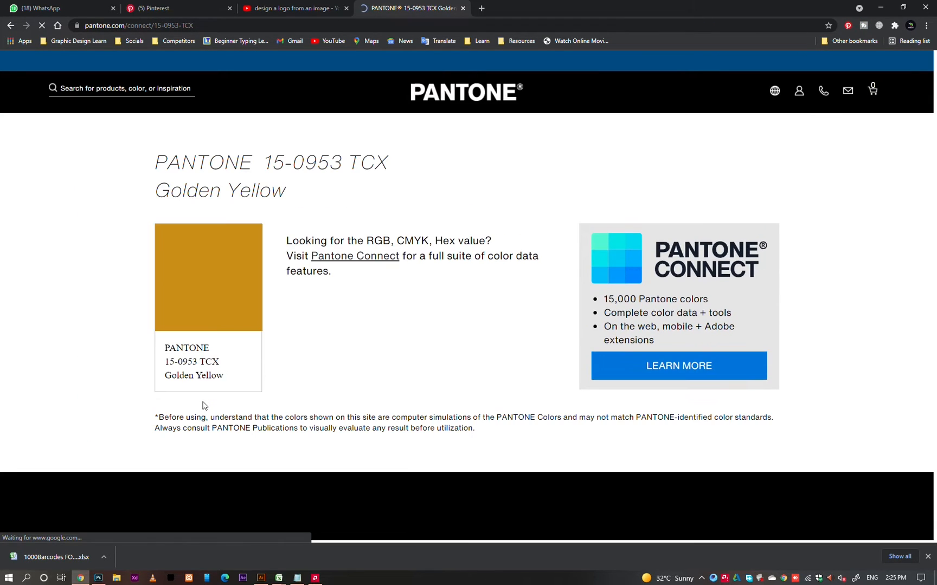
{"action": "key", "text": "super+shift+s"}
{"action": "left_click_drag", "start_coordinate": [136, 210], "coordinate": [285, 347]}
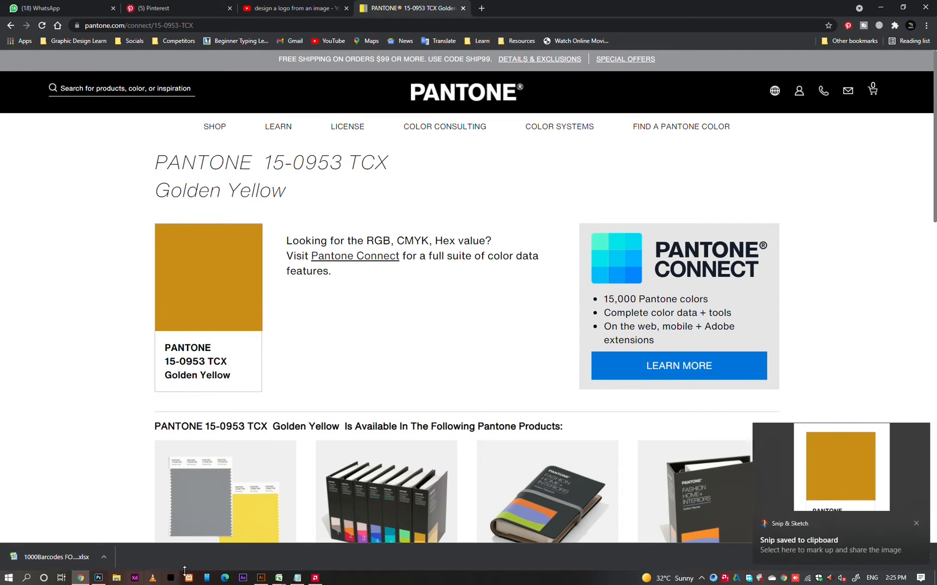
Switch to Illustrator, paste the swatch snip, and scale it down beside the deer head.
{"action": "left_click", "coordinate": [261, 578]}
{"action": "key", "text": "ctrl+v"}
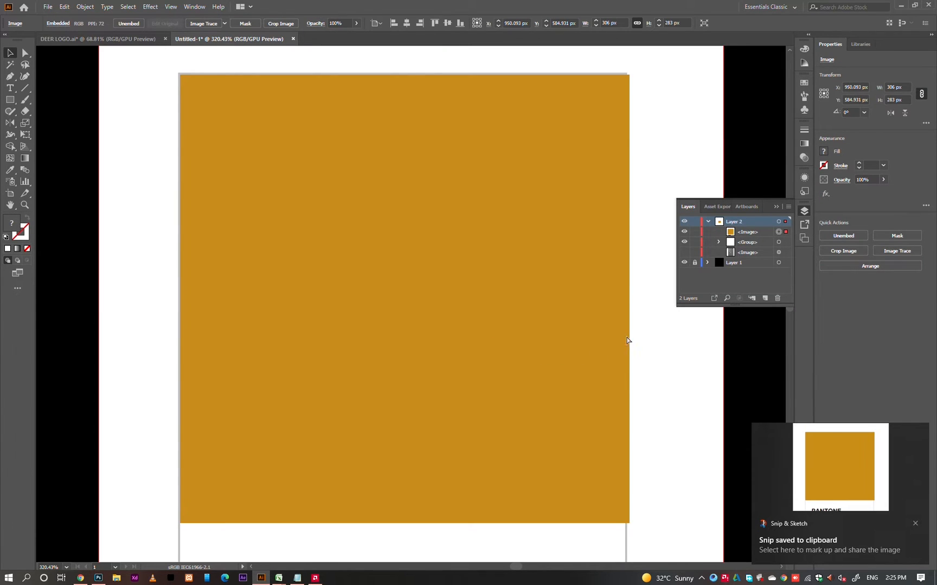
{"action": "scroll", "coordinate": [629, 339], "scroll_direction": "down", "scroll_amount": 3}
{"action": "left_click_drag", "start_coordinate": [671, 322], "coordinate": [417, 329]}
{"action": "left_click_drag", "start_coordinate": [513, 276], "coordinate": [602, 299]}
Set the deer group's stroke to gold cb8e16 by sampling the pasted Pantone swatch with the Eyedropper.
{"action": "left_click_drag", "start_coordinate": [605, 175], "coordinate": [398, 350]}
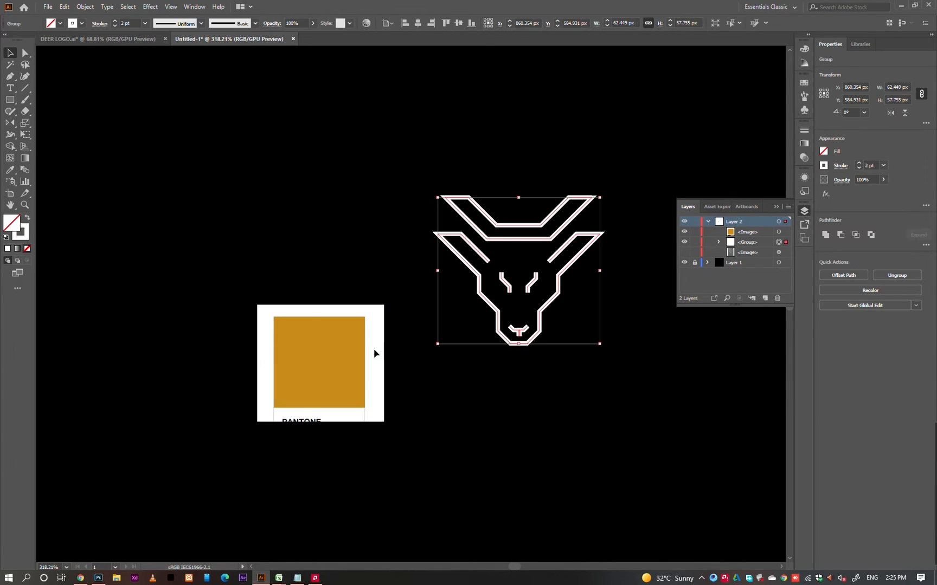
{"action": "left_click", "coordinate": [21, 233]}
{"action": "left_click", "coordinate": [12, 170]}
{"action": "left_click", "coordinate": [324, 347]}
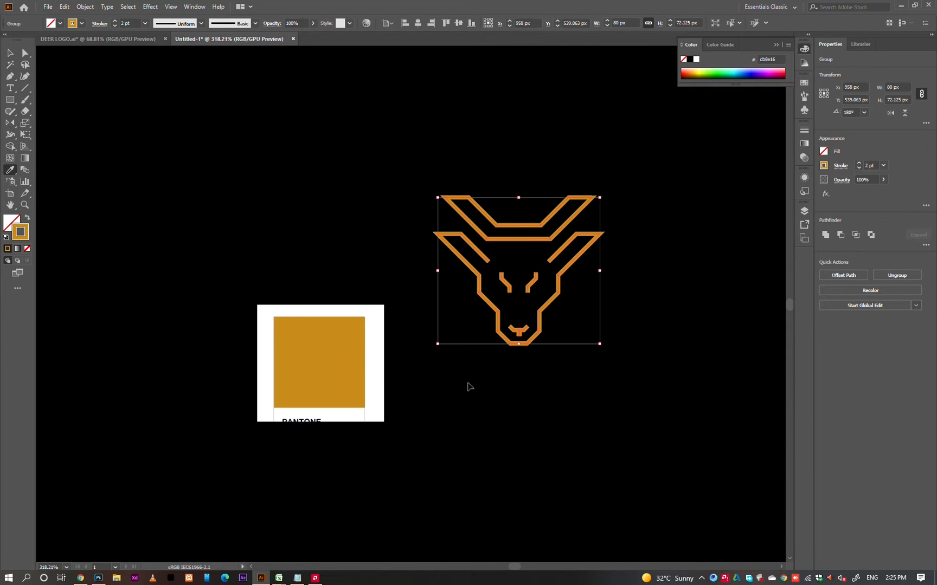
{"action": "left_click", "coordinate": [480, 385], "text": "ctrl"}
{"action": "key", "text": "v"}
{"action": "left_click_drag", "start_coordinate": [605, 384], "coordinate": [569, 321]}
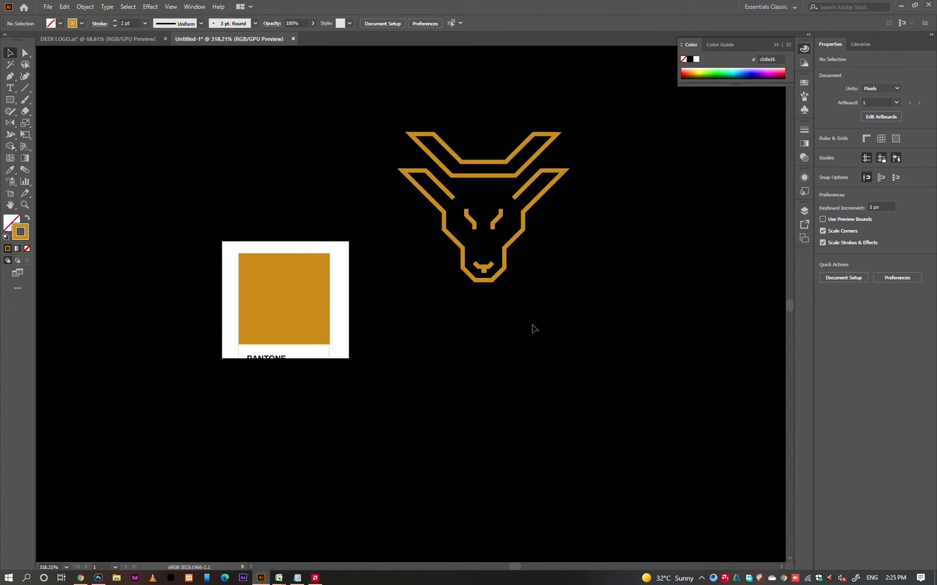
Add the text DEER below the deer head and give it a white fill.
{"action": "key", "text": "t"}
{"action": "left_click", "coordinate": [462, 325]}
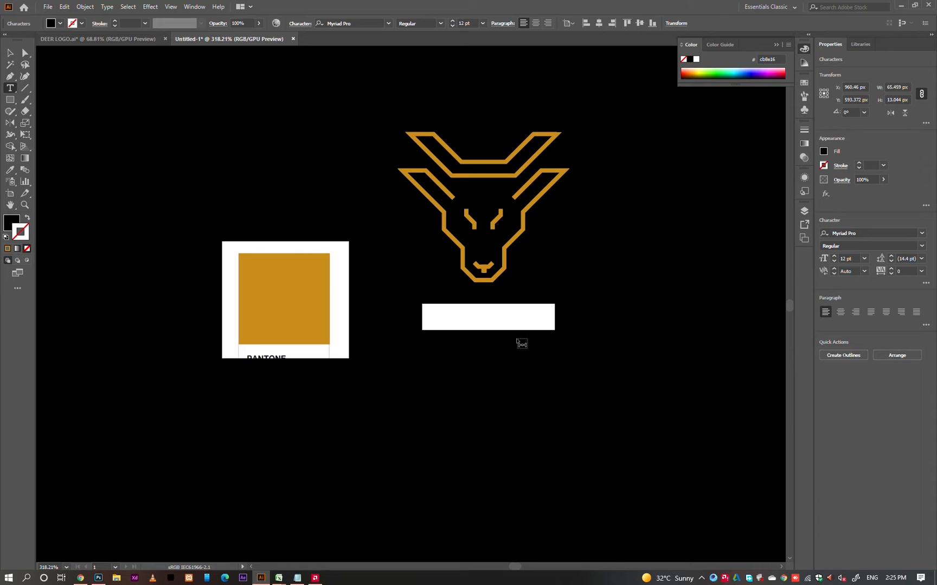
{"action": "key", "text": "BackSpace"}
{"action": "key", "text": "Escape"}
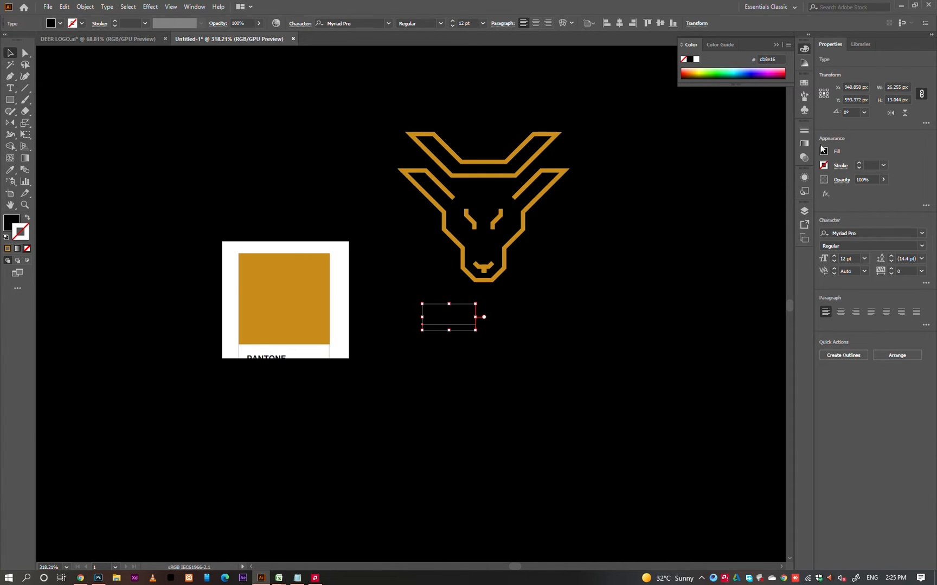
{"action": "left_click", "coordinate": [822, 150]}
{"action": "left_click", "coordinate": [732, 187]}
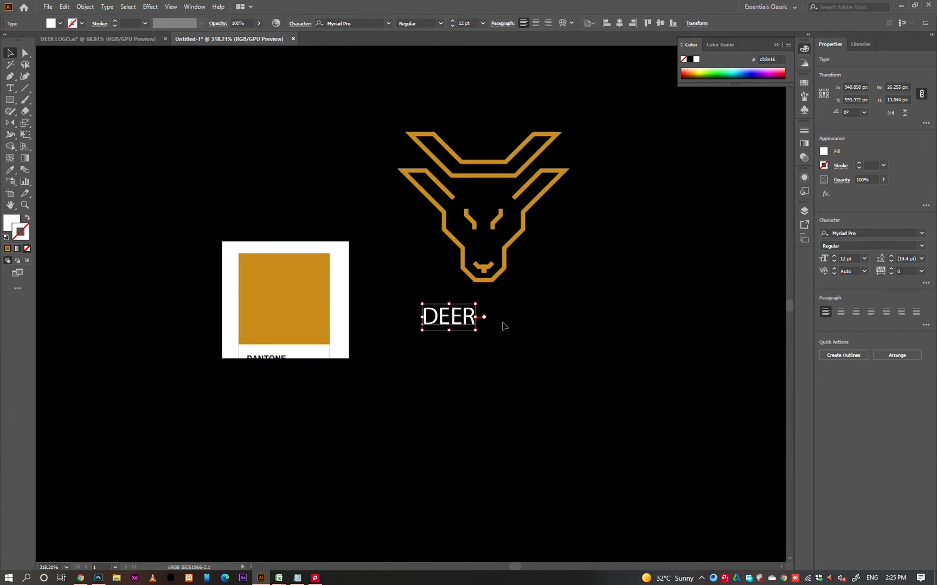
Enlarge the DEER text to about 30.38 pt beneath the head and set its font to Gotham Book.
{"action": "left_click_drag", "start_coordinate": [476, 317], "coordinate": [512, 354]}
{"action": "left_click_drag", "start_coordinate": [492, 319], "coordinate": [527, 360]}
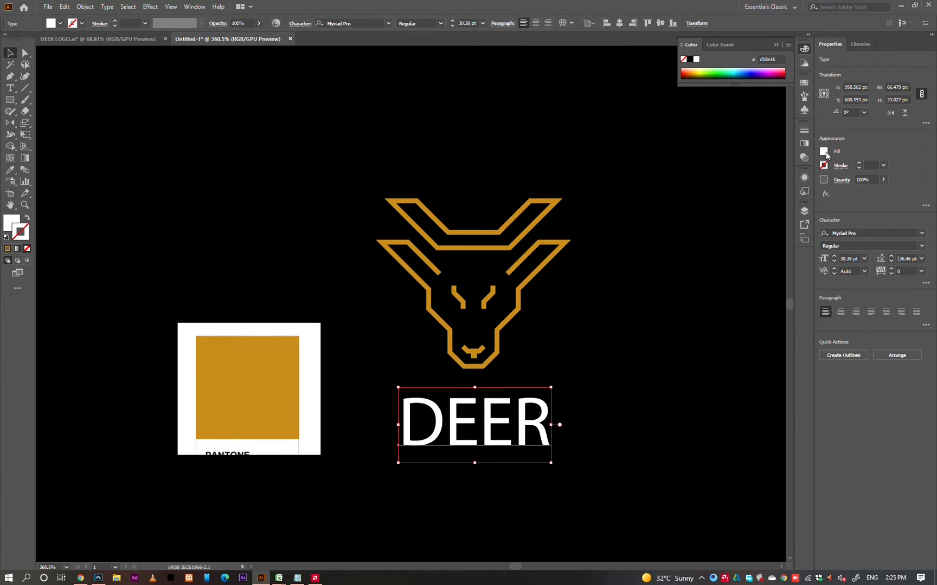
{"action": "left_click", "coordinate": [859, 232]}
{"action": "type", "text": "gotham book"}
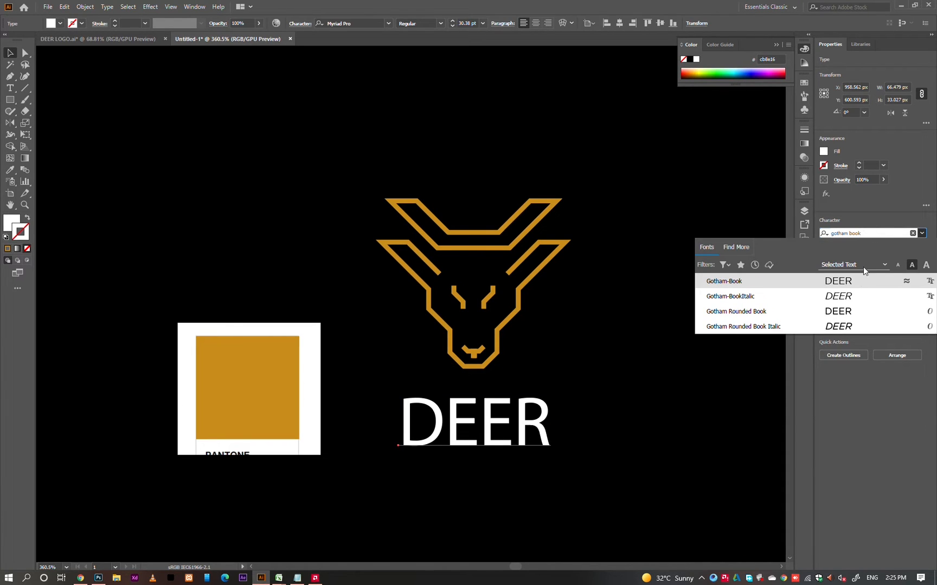
{"action": "left_click", "coordinate": [851, 281]}
{"action": "left_click", "coordinate": [632, 391]}
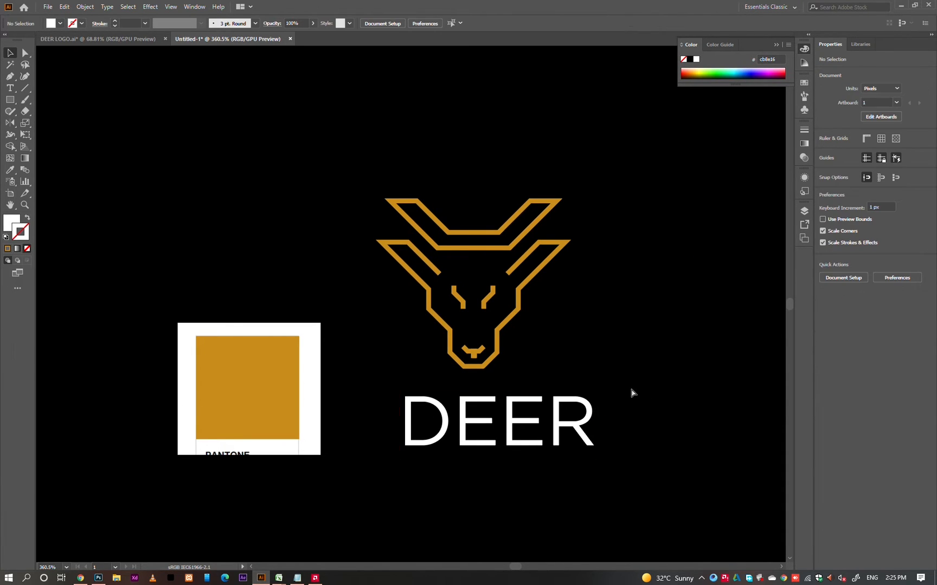
Center the DEER text horizontally on the deer head, keeping the head in place.
{"action": "scroll", "coordinate": [623, 401], "scroll_direction": "down", "scroll_amount": 1}
{"action": "left_click", "coordinate": [575, 414]}
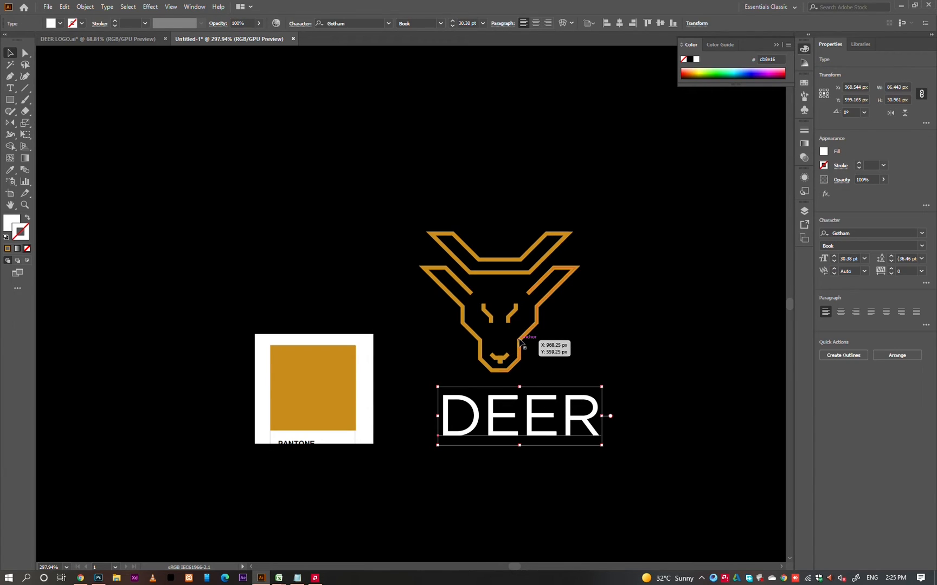
{"action": "left_click", "coordinate": [524, 341], "text": "shift"}
{"action": "left_click", "coordinate": [856, 235]}
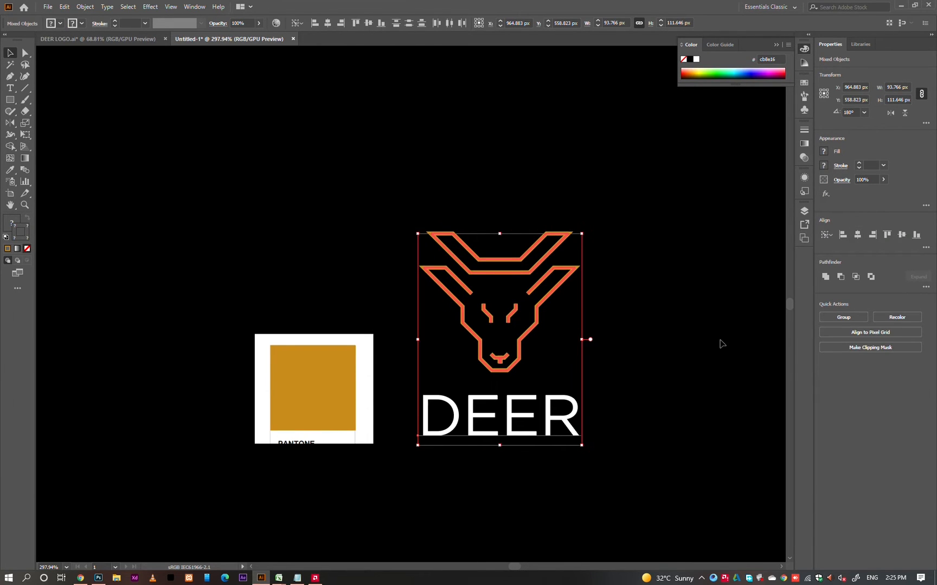
{"action": "left_click", "coordinate": [721, 341]}
Show the rulers and place a vertical guide at each of the deer's two outer ear tips.
{"action": "key", "text": "ctrl+r"}
{"action": "left_click_drag", "start_coordinate": [38, 284], "coordinate": [424, 272]}
{"action": "left_click_drag", "start_coordinate": [47, 284], "coordinate": [606, 370]}
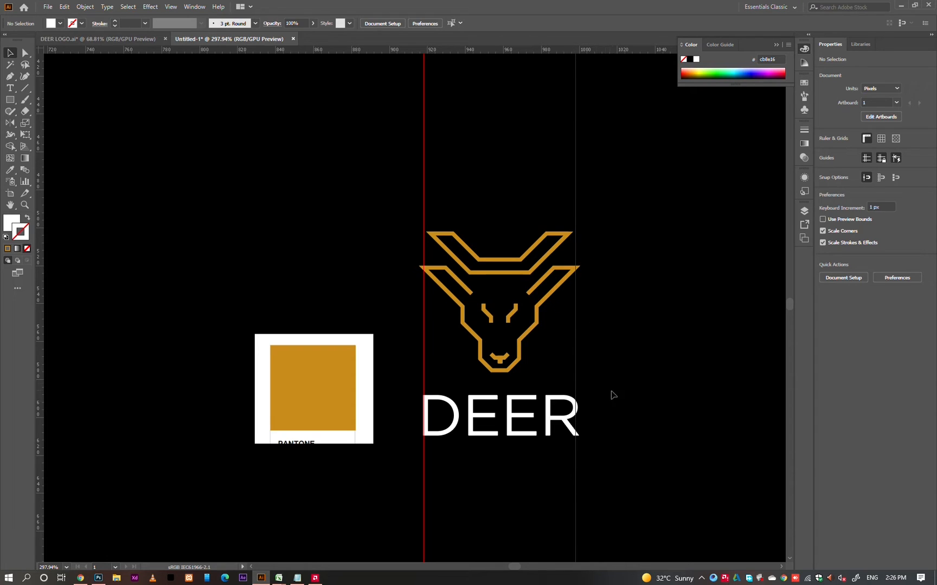
Resize the DEER text to 29.78 pt so its letters span exactly between the two guides.
{"action": "left_click", "coordinate": [563, 418]}
{"action": "left_click_drag", "start_coordinate": [579, 416], "coordinate": [620, 404]}
{"action": "left_click", "coordinate": [622, 413]}
{"action": "left_click", "coordinate": [347, 437]}
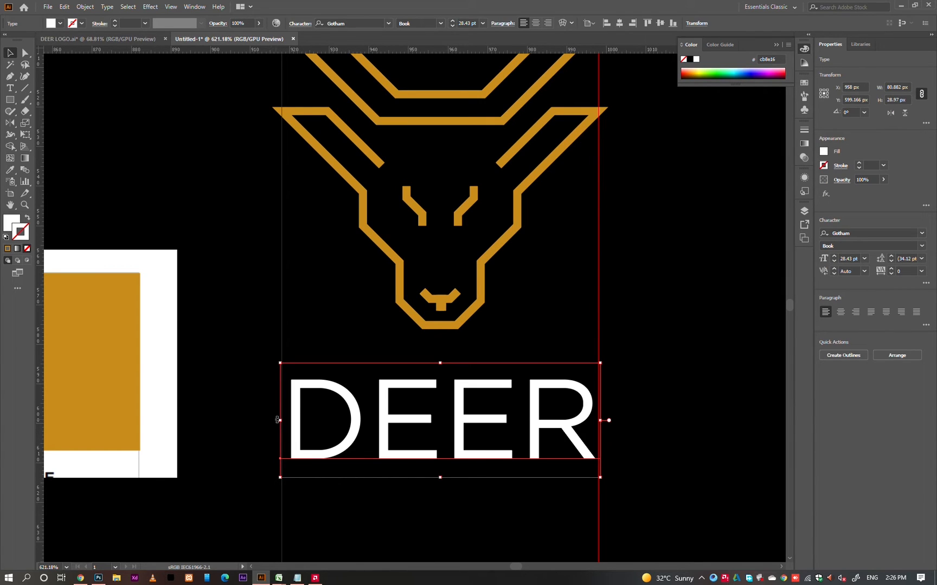
{"action": "left_click_drag", "start_coordinate": [280, 420], "coordinate": [269, 420]}
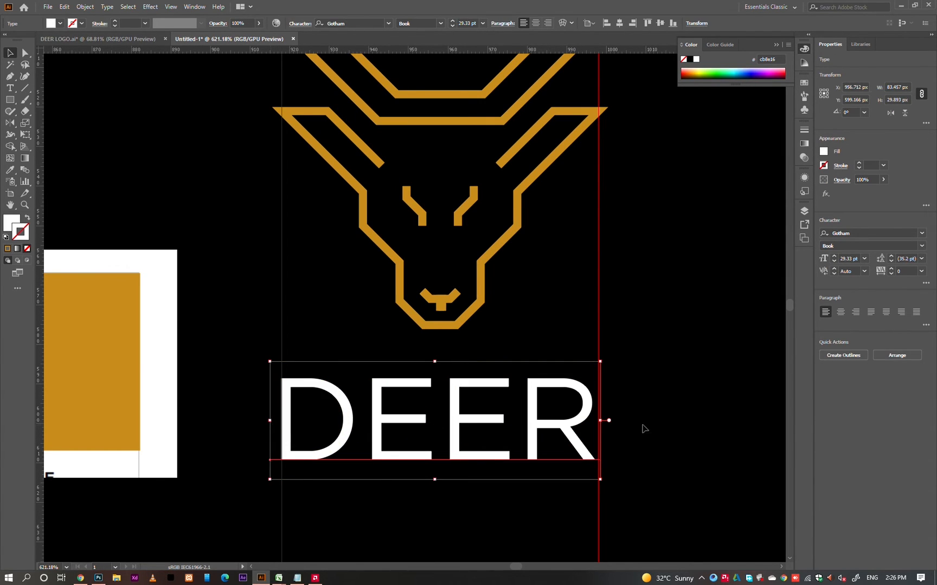
{"action": "left_click_drag", "start_coordinate": [608, 420], "coordinate": [610, 421]}
{"action": "left_click", "coordinate": [642, 412]}
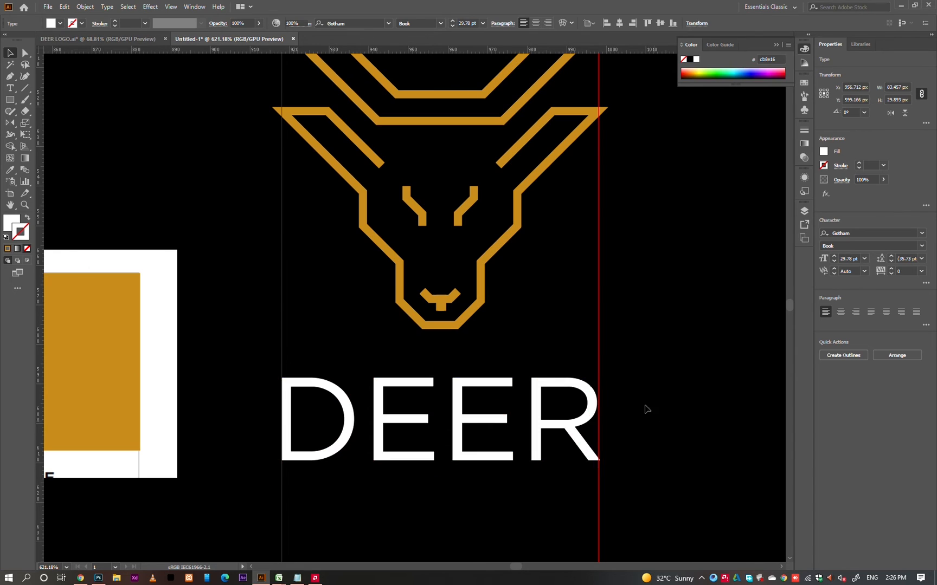
Hide the guides and move the DEER text up closer to the deer's chin.
{"action": "scroll", "coordinate": [558, 411], "scroll_direction": "down", "scroll_amount": 1}
{"action": "key", "text": "ctrl+semicolon"}
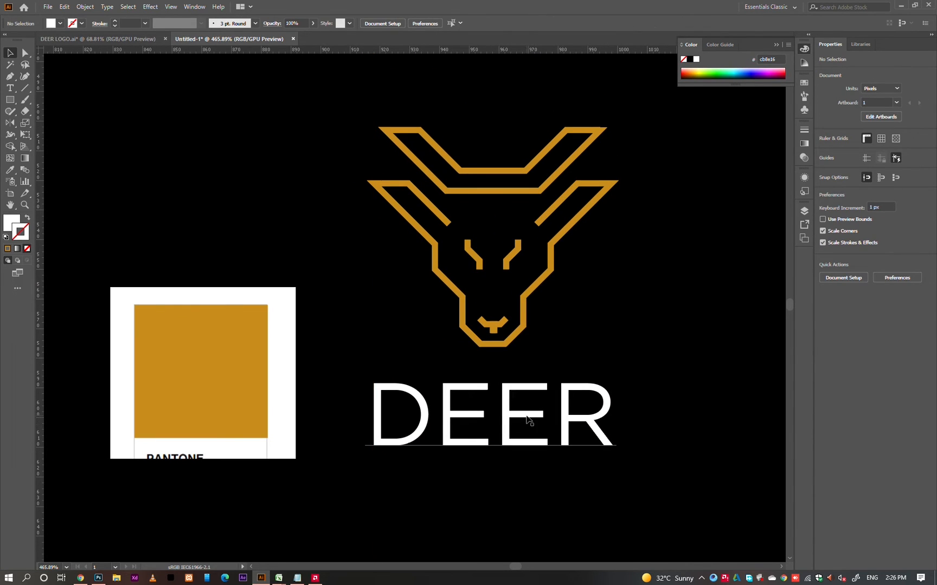
{"action": "left_click", "coordinate": [554, 412]}
{"action": "scroll", "coordinate": [615, 323], "scroll_direction": "down", "scroll_amount": 1}
{"action": "scroll", "coordinate": [631, 396], "scroll_direction": "down", "scroll_amount": 1}
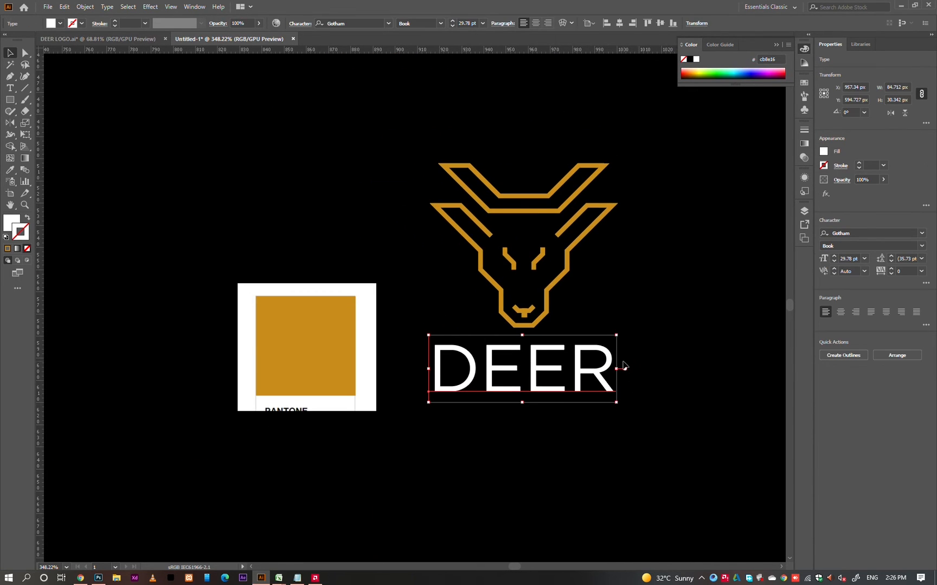
Draw a short horizontal line centered below the DEER text, using the logo's 2 pt gold stroke without fill.
{"action": "left_click", "coordinate": [509, 415]}
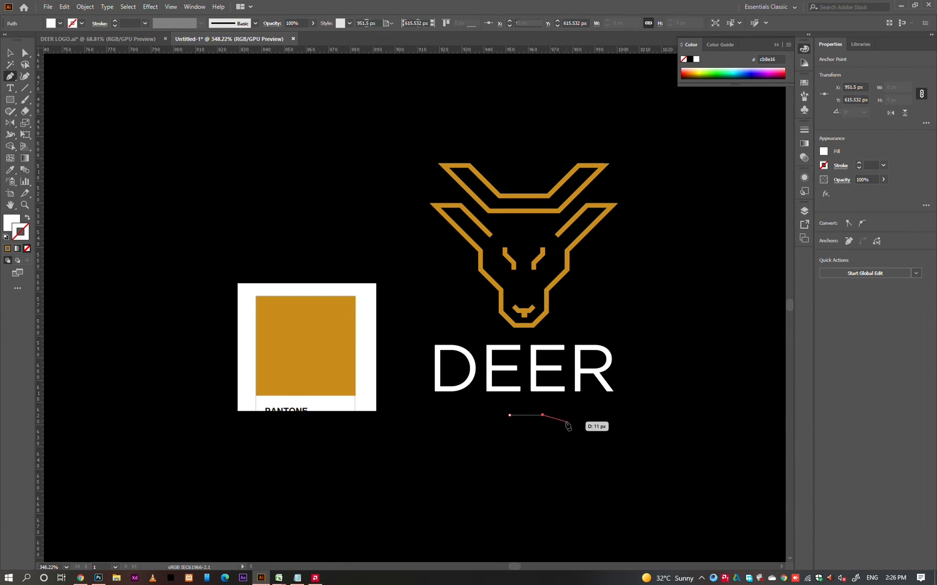
{"action": "left_click", "coordinate": [542, 415]}
{"action": "key", "text": "v"}
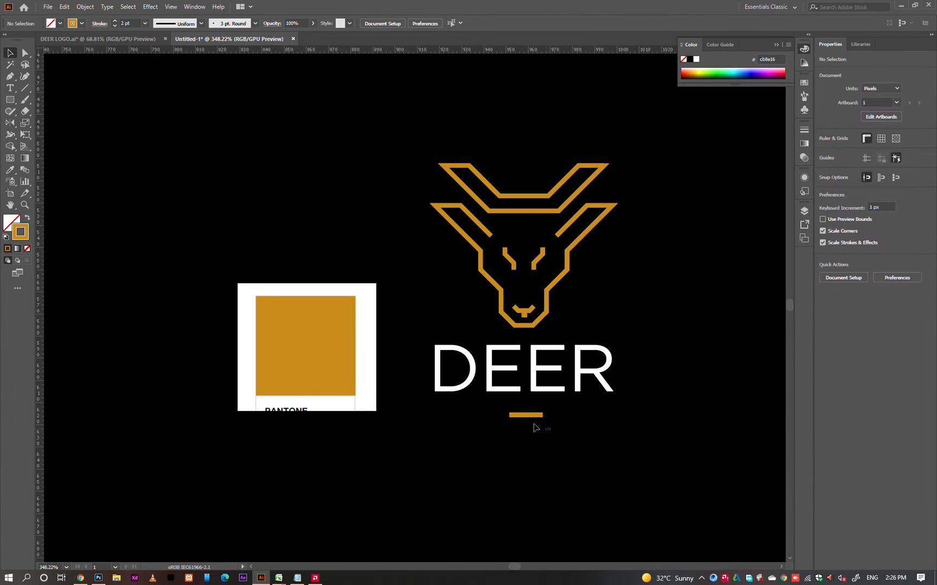
Move the gold line slightly closer to the DEER text and delete the pasted Pantone swatch image.
{"action": "left_click", "coordinate": [593, 429]}
{"action": "left_click", "coordinate": [308, 334]}
{"action": "key", "text": "Delete"}
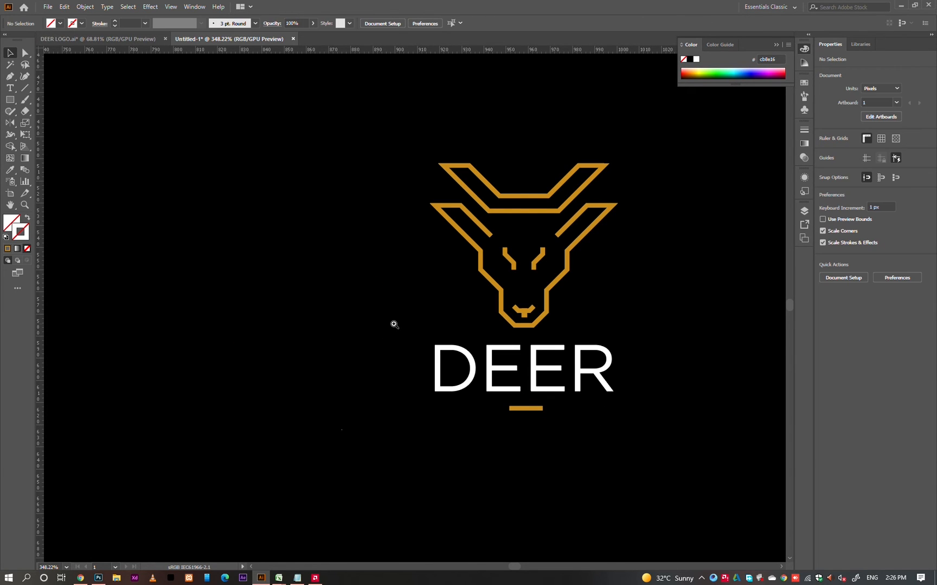
Group the deer head, the DEER text and the gold line into one logo.
{"action": "scroll", "coordinate": [396, 324], "scroll_direction": "down", "scroll_amount": 2}
{"action": "left_click_drag", "start_coordinate": [562, 225], "coordinate": [297, 485]}
{"action": "key", "text": "ctrl+g"}
{"action": "scroll", "coordinate": [472, 317], "scroll_direction": "down", "scroll_amount": 5}
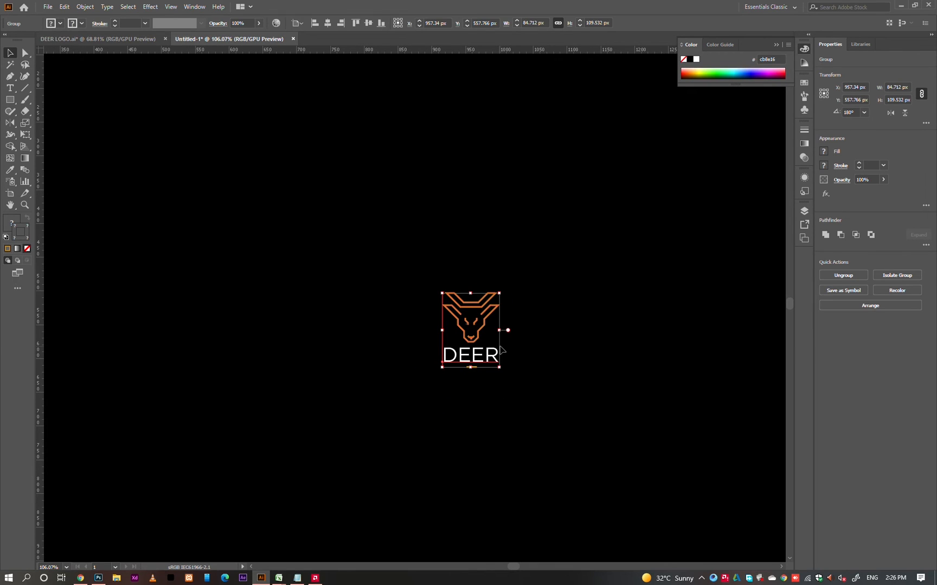
{"action": "key", "text": "F2"}
{"action": "left_click", "coordinate": [531, 369]}
{"action": "key", "text": "ctrl+0"}
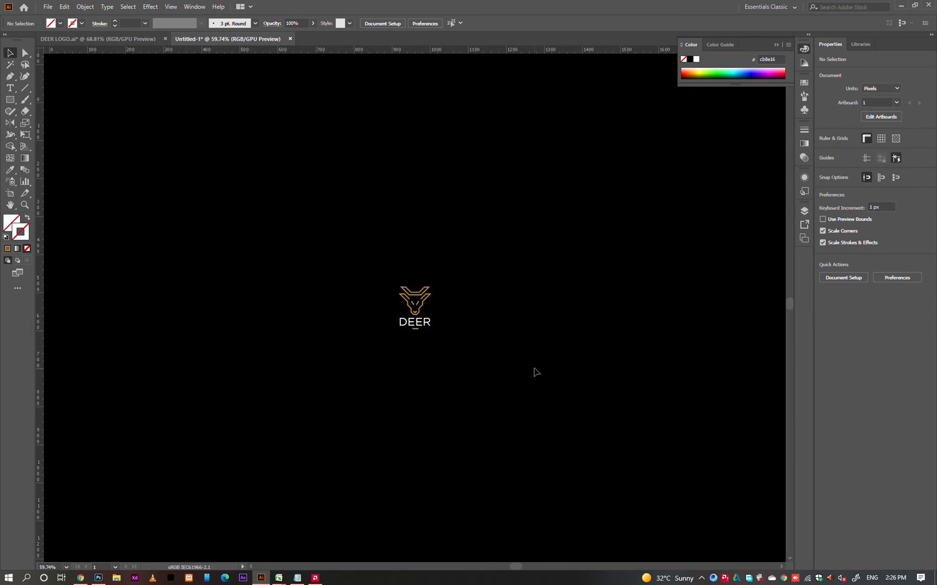
Duplicate the logo group and enlarge one copy beside the small one.
{"action": "mouse_move", "coordinate": [428, 307]}
{"action": "left_mouse_down"}
{"action": "mouse_move", "coordinate": [376, 312]}
{"action": "mouse_move", "coordinate": [389, 324]}
{"action": "mouse_move", "coordinate": [435, 324]}
{"action": "left_mouse_up"}
{"action": "left_click_drag", "start_coordinate": [418, 288], "coordinate": [419, 230]}
{"action": "left_click_drag", "start_coordinate": [426, 298], "coordinate": [459, 297]}
{"action": "left_click", "coordinate": [310, 271]}
{"action": "left_click_drag", "start_coordinate": [370, 291], "coordinate": [526, 343]}
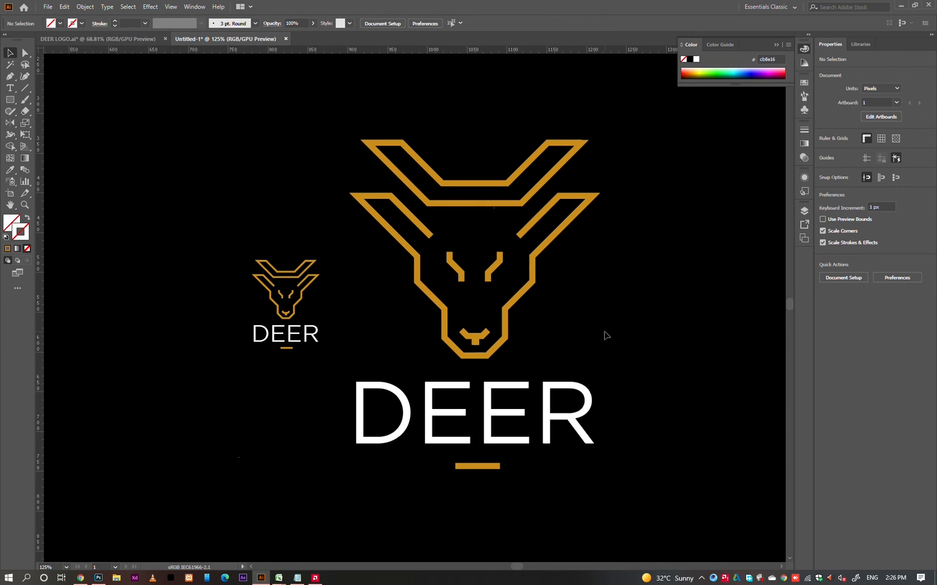